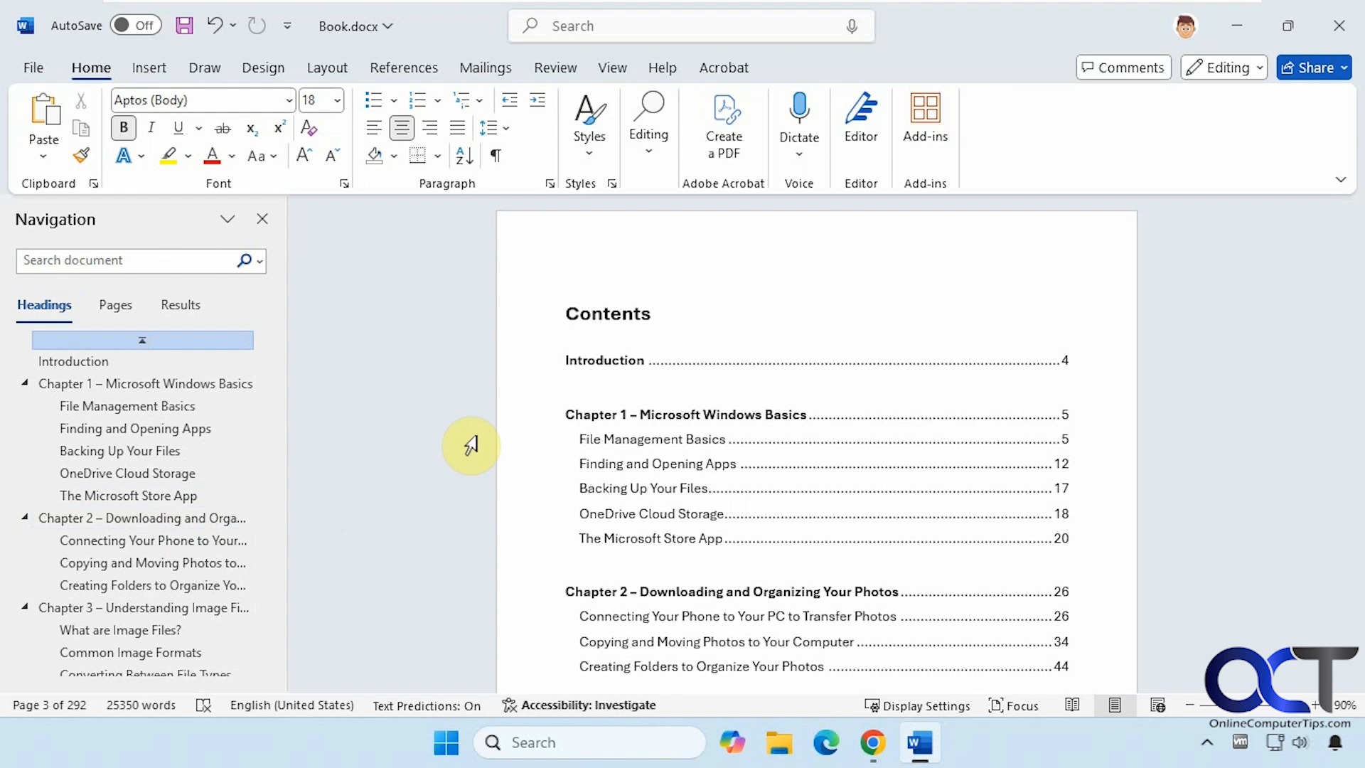
# Check the outline level of the Chapter 1 heading in its paragraph settings, leaving the settings as they are
pyautogui.click(164, 384)
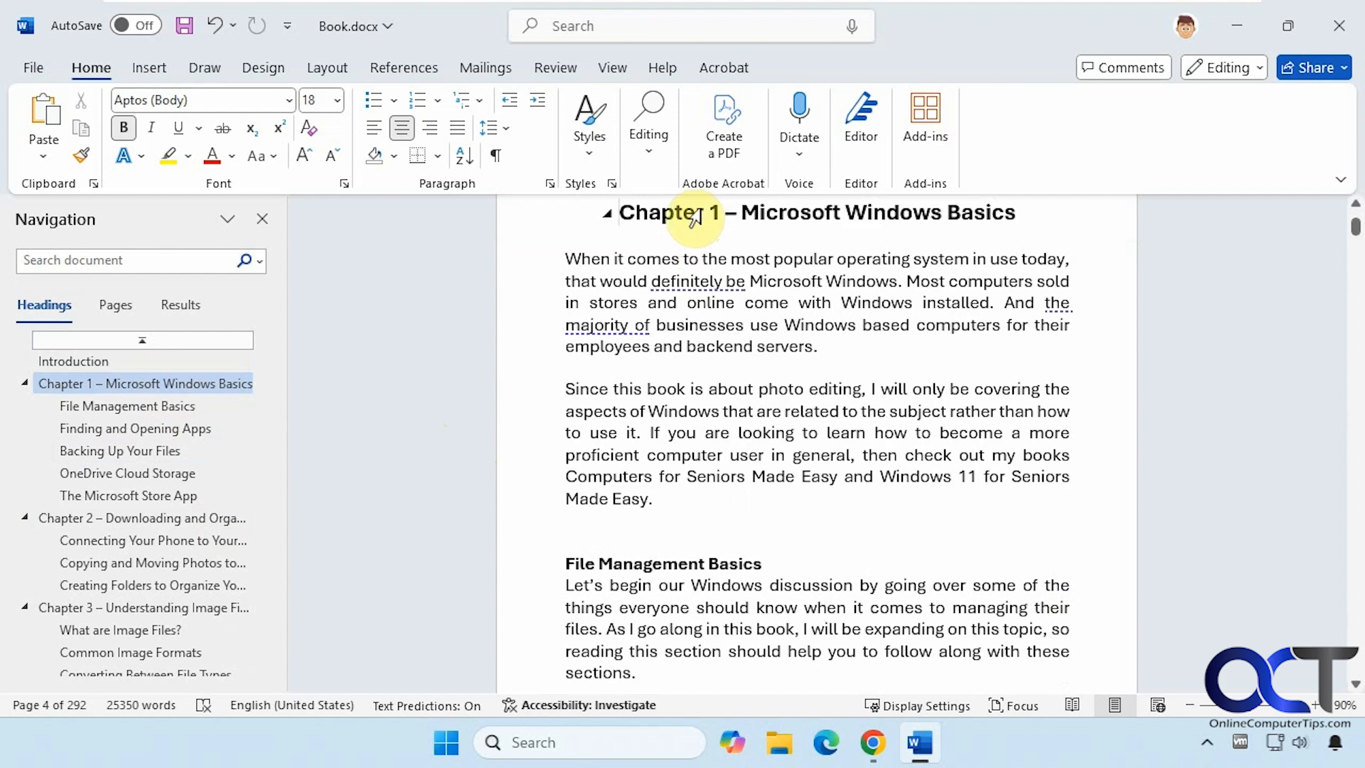
pyautogui.moveTo(1038, 213); pyautogui.dragTo(633, 217)
pyautogui.rightClick(654, 233)
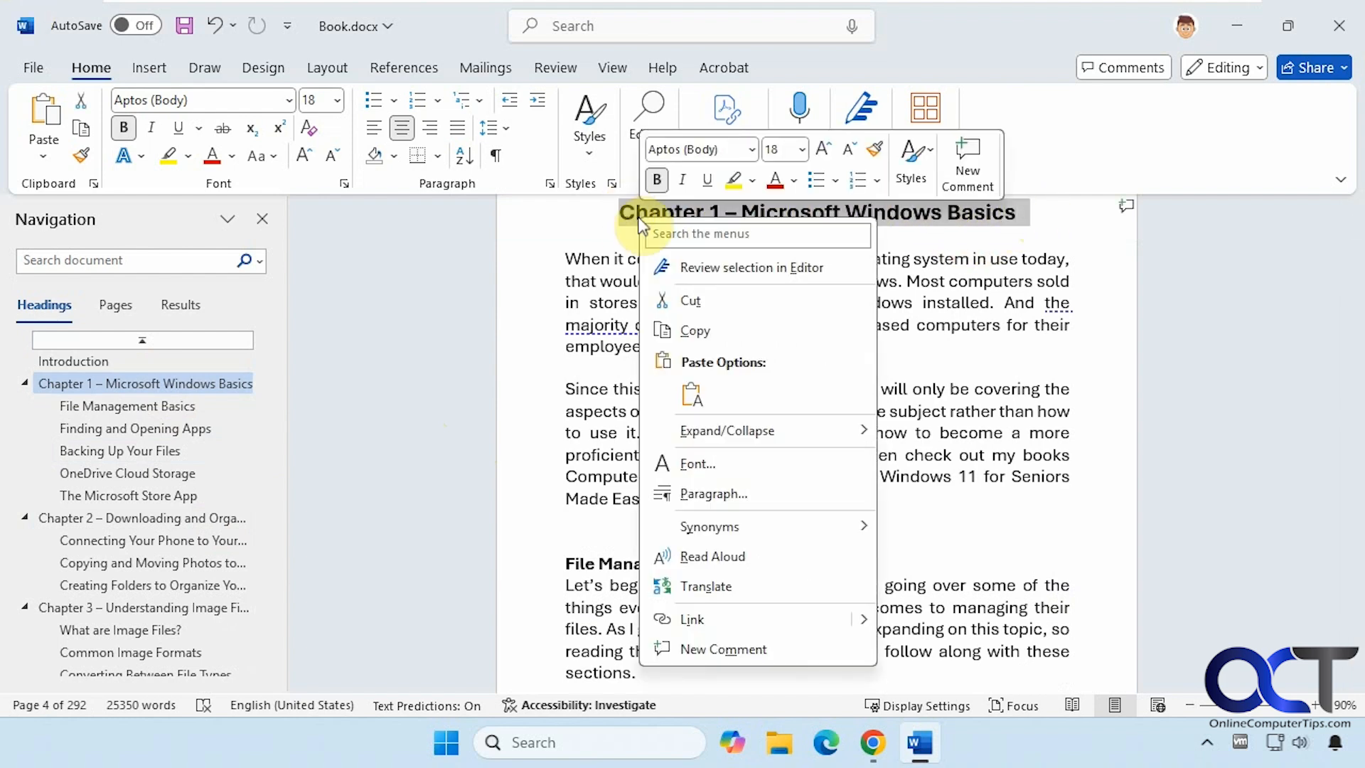
pyautogui.click(712, 485)
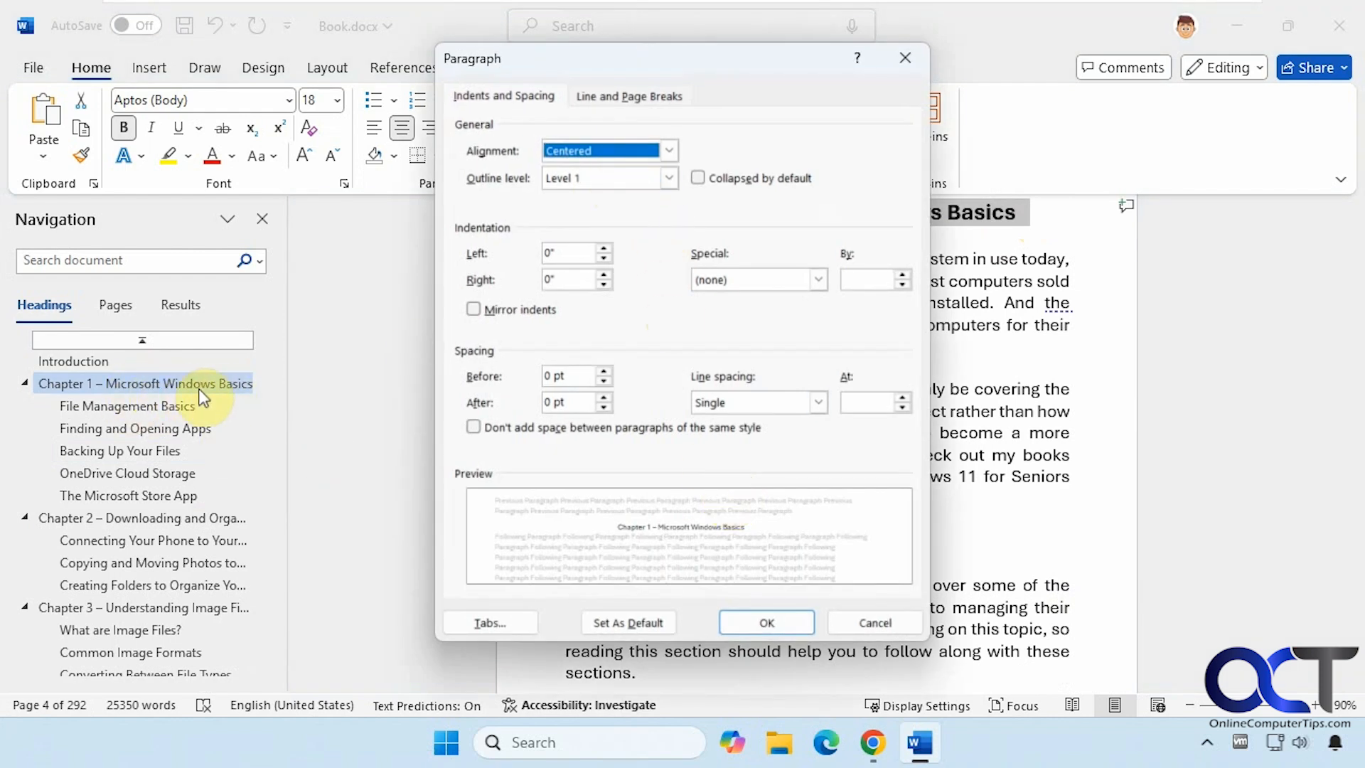
pyautogui.click(875, 625)
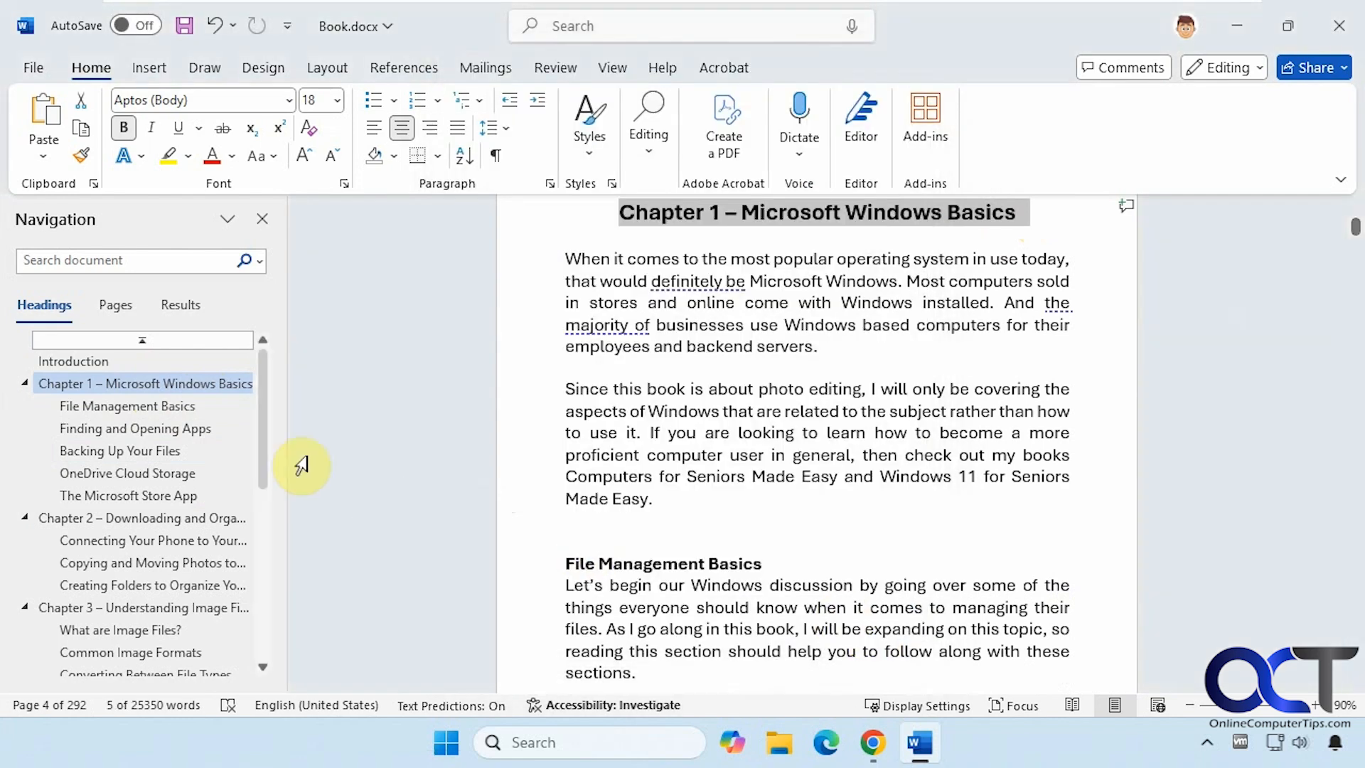
# Check the outline level of the File Management Basics subheading in its paragraph settings without changing it
pyautogui.click(172, 409)
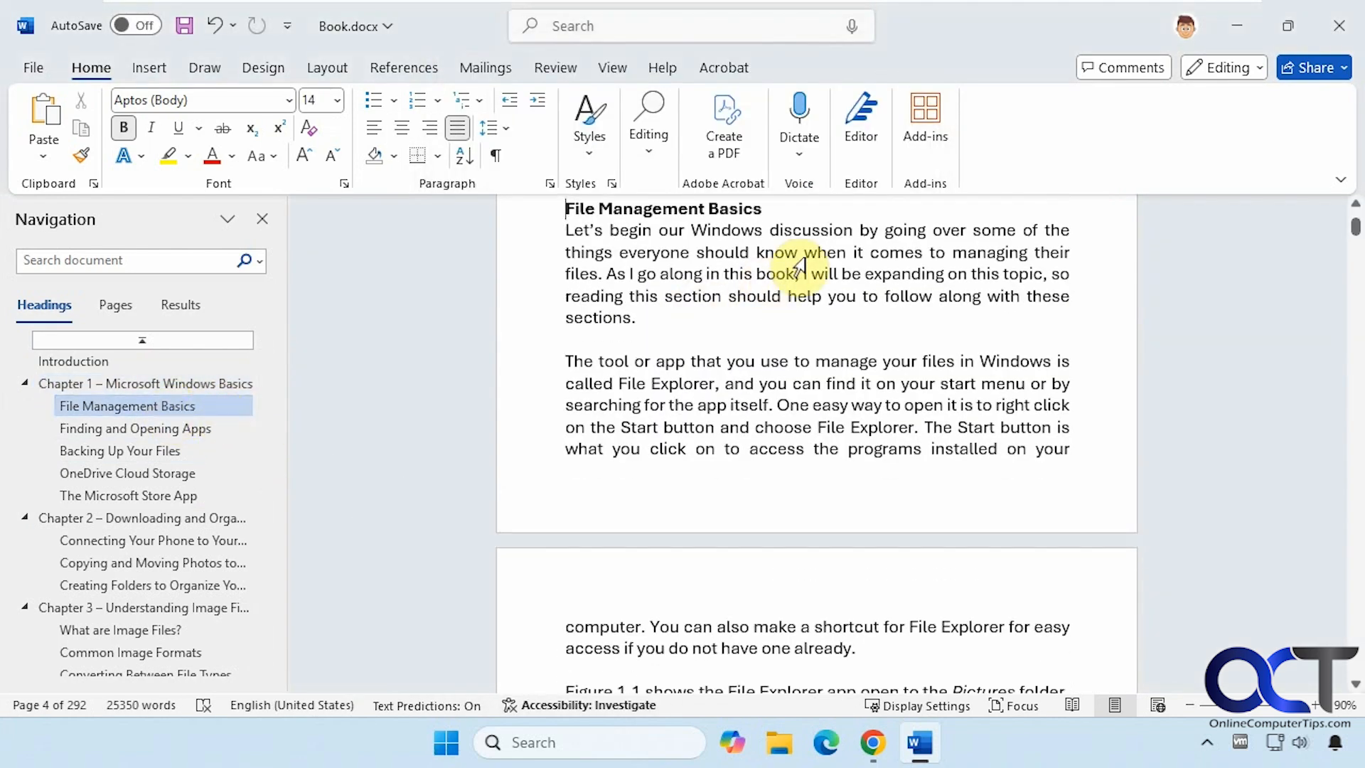
pyautogui.moveTo(803, 212); pyautogui.dragTo(567, 212)
pyautogui.rightClick(580, 213)
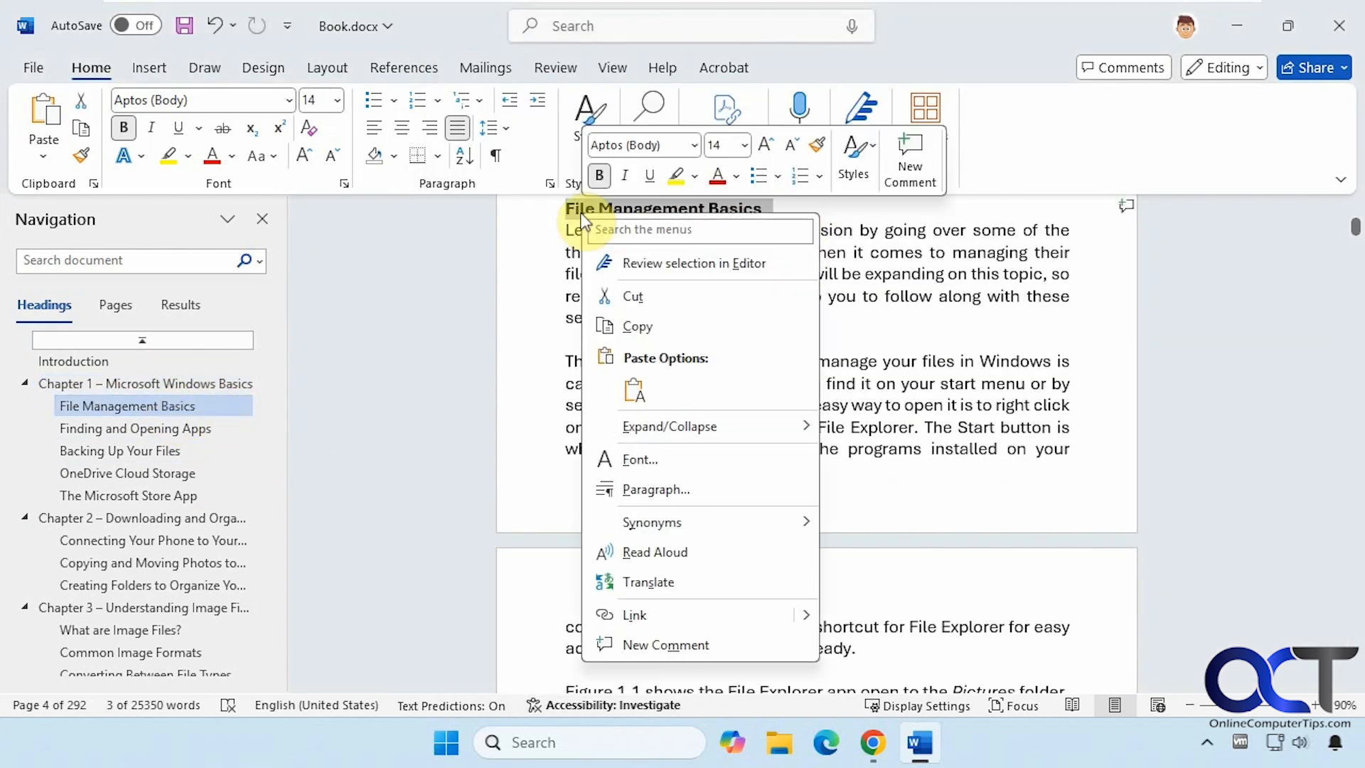
pyautogui.click(672, 490)
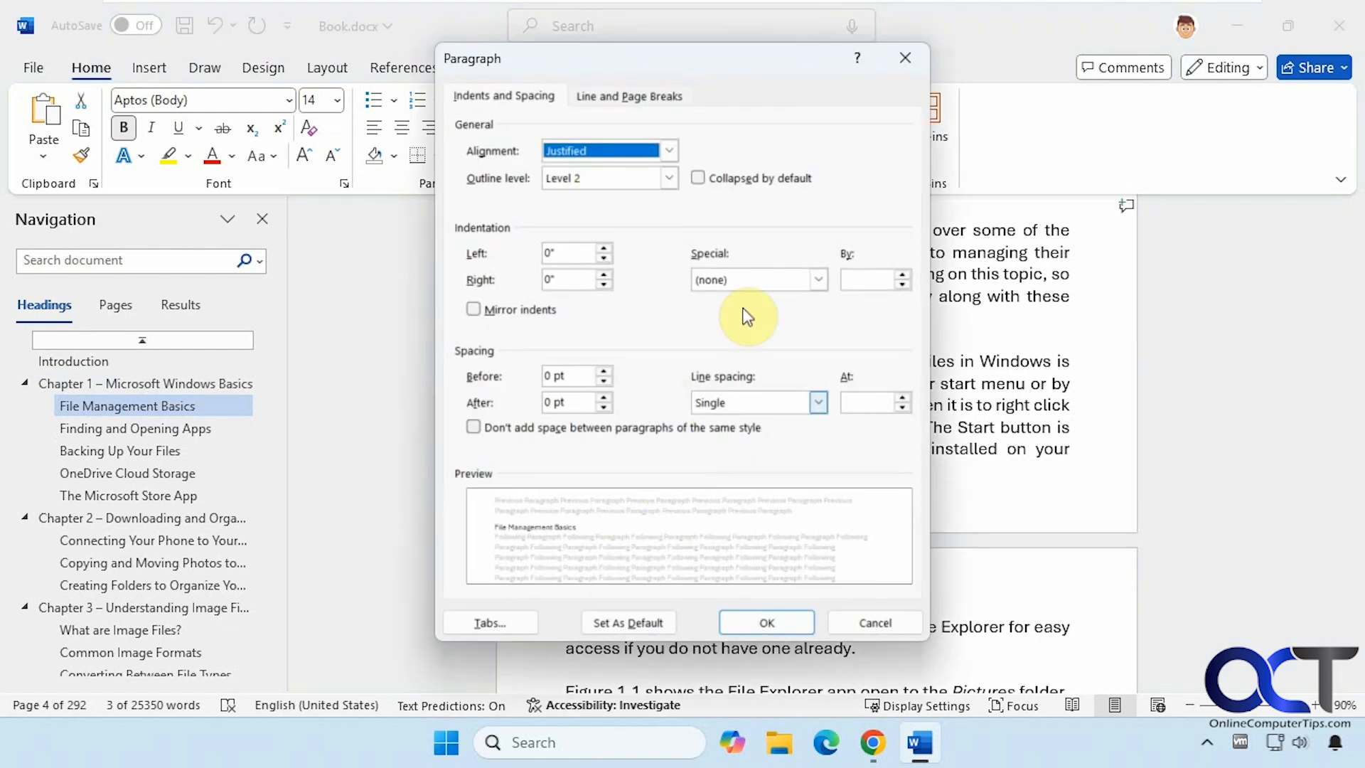
pyautogui.click(876, 623)
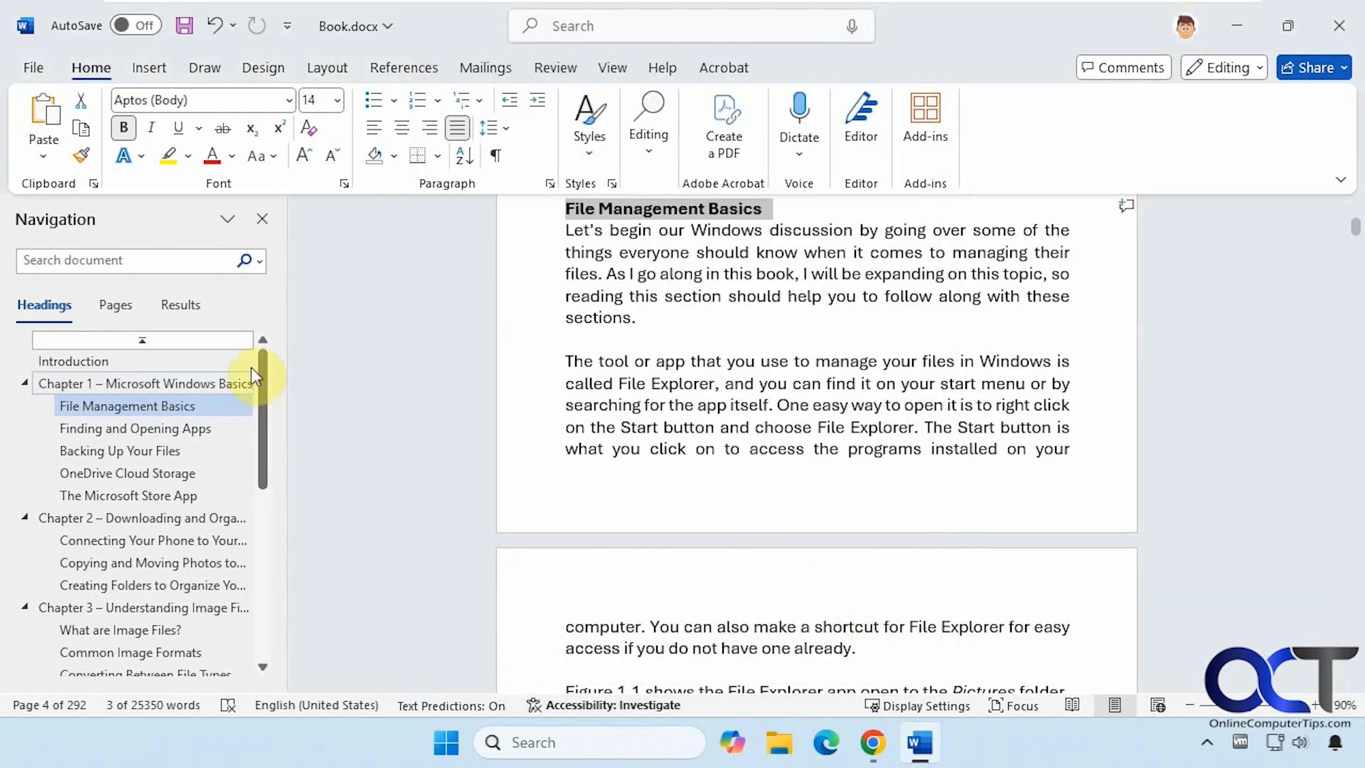
# Show the paragraph marks and other hidden formatting symbols in the document
pyautogui.scroll(15, 1115, 429)
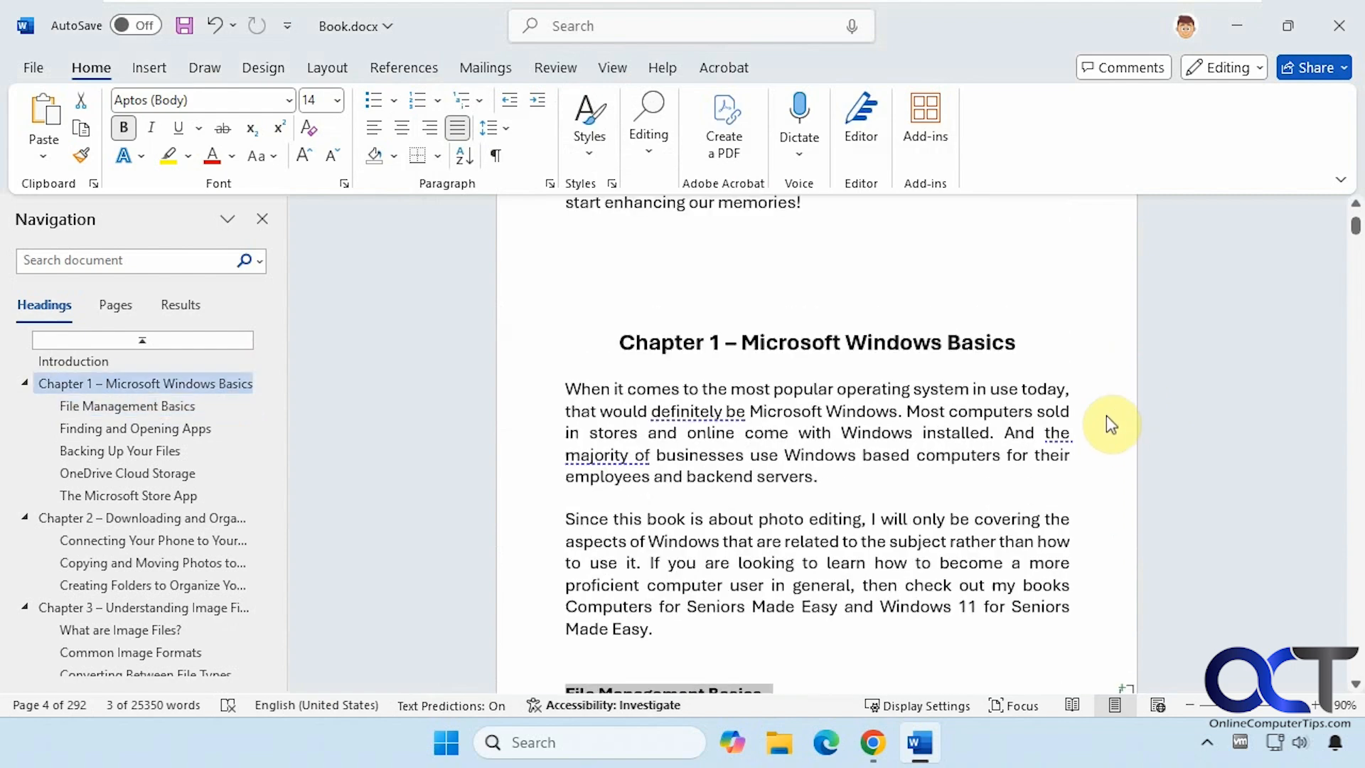
pyautogui.scroll(8, 1123, 454)
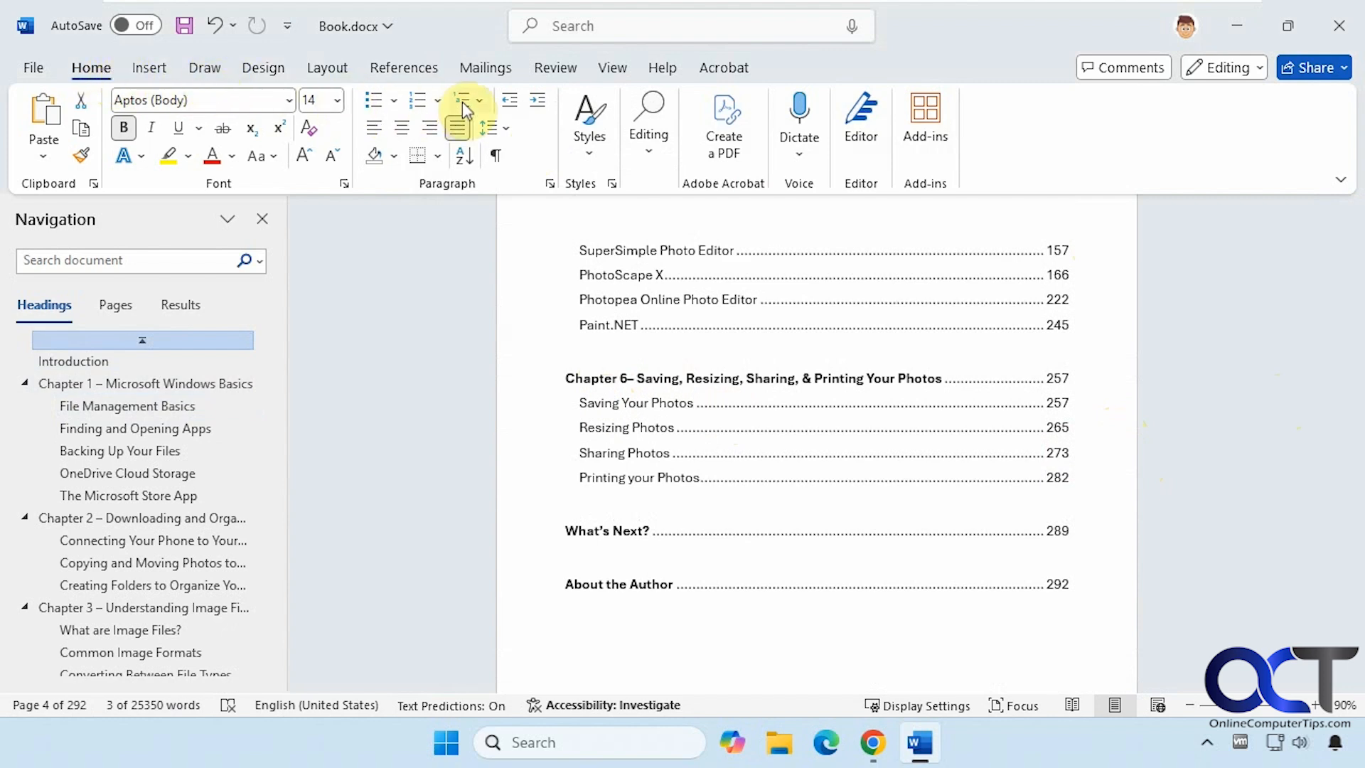
pyautogui.click(500, 157)
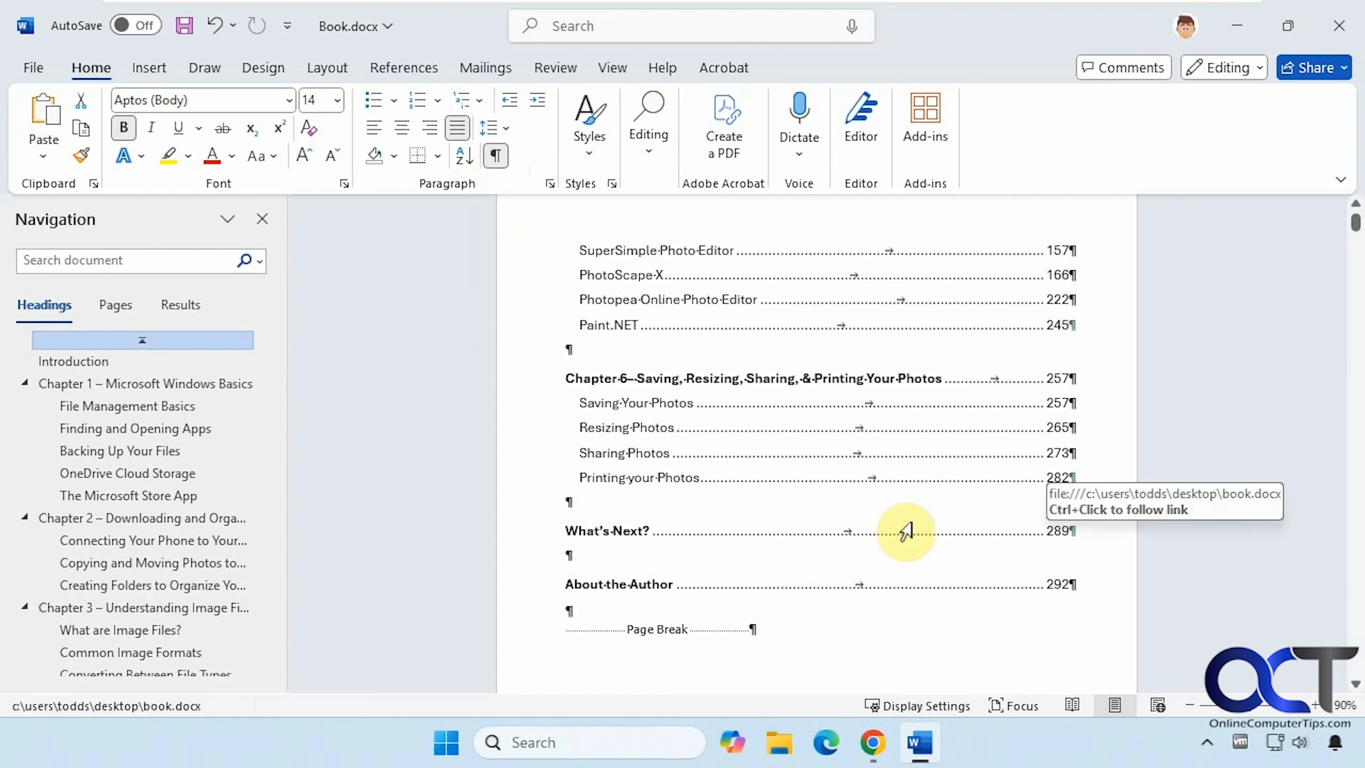
# Delete the continuous section break above the Chapter 1 heading and hide the formatting symbols again
pyautogui.scroll(-1, 905, 532)
pyautogui.scroll(-2, 906, 532)
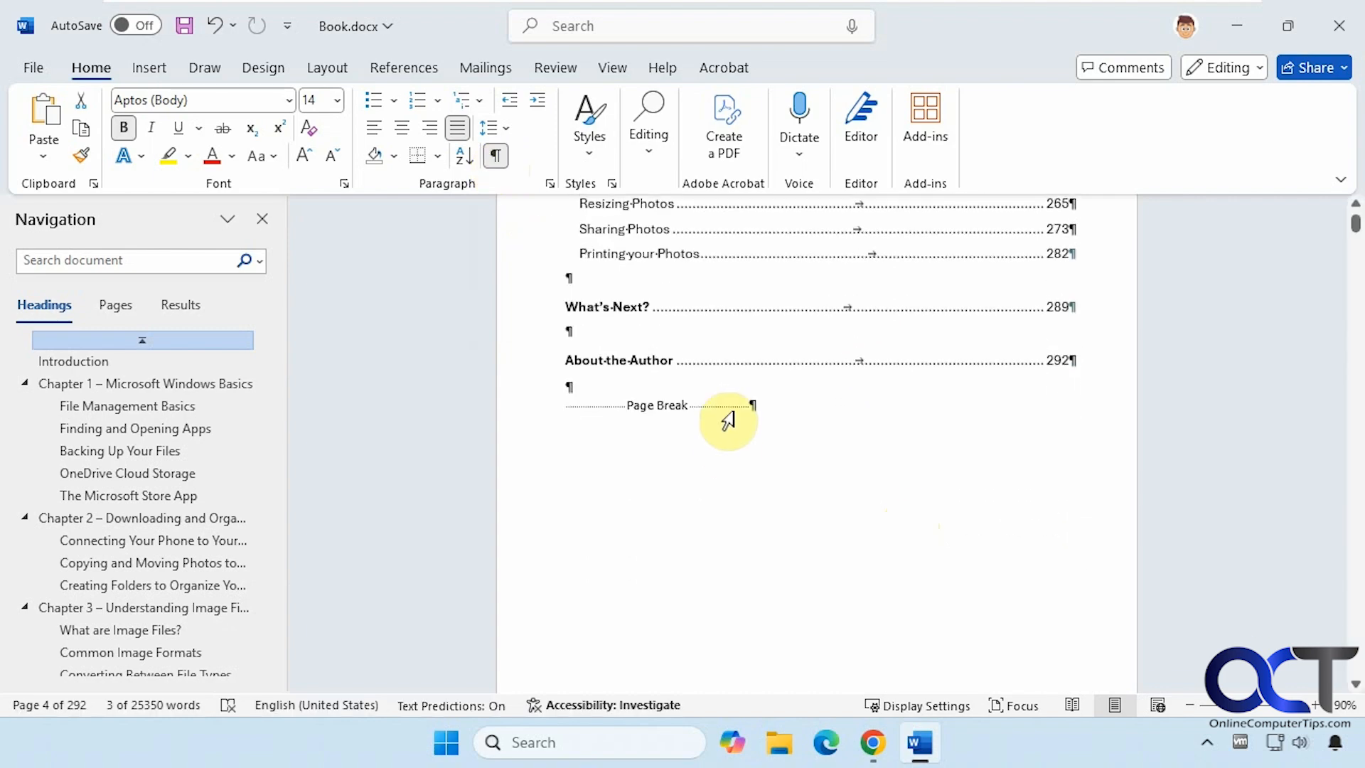
pyautogui.scroll(-3, 812, 515)
pyautogui.scroll(-10, 811, 515)
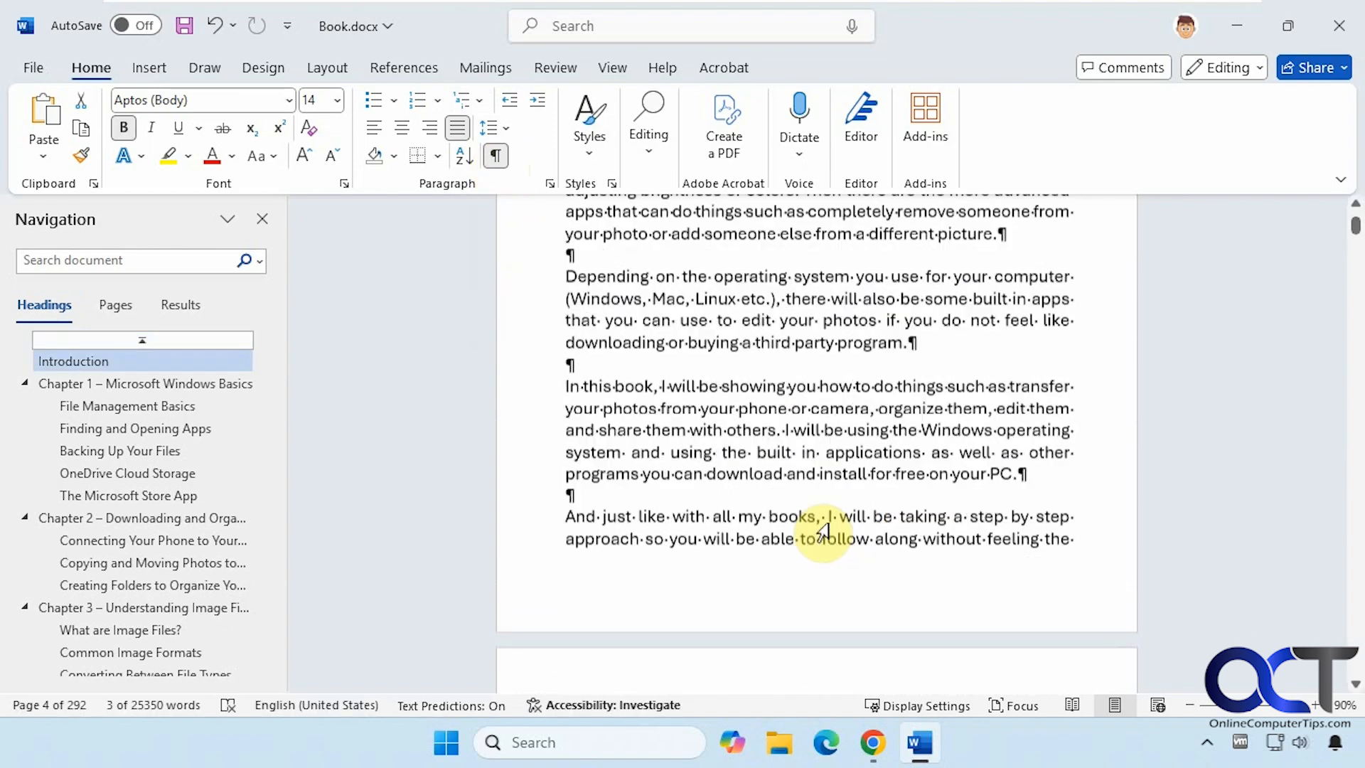
pyautogui.scroll(-4, 823, 529)
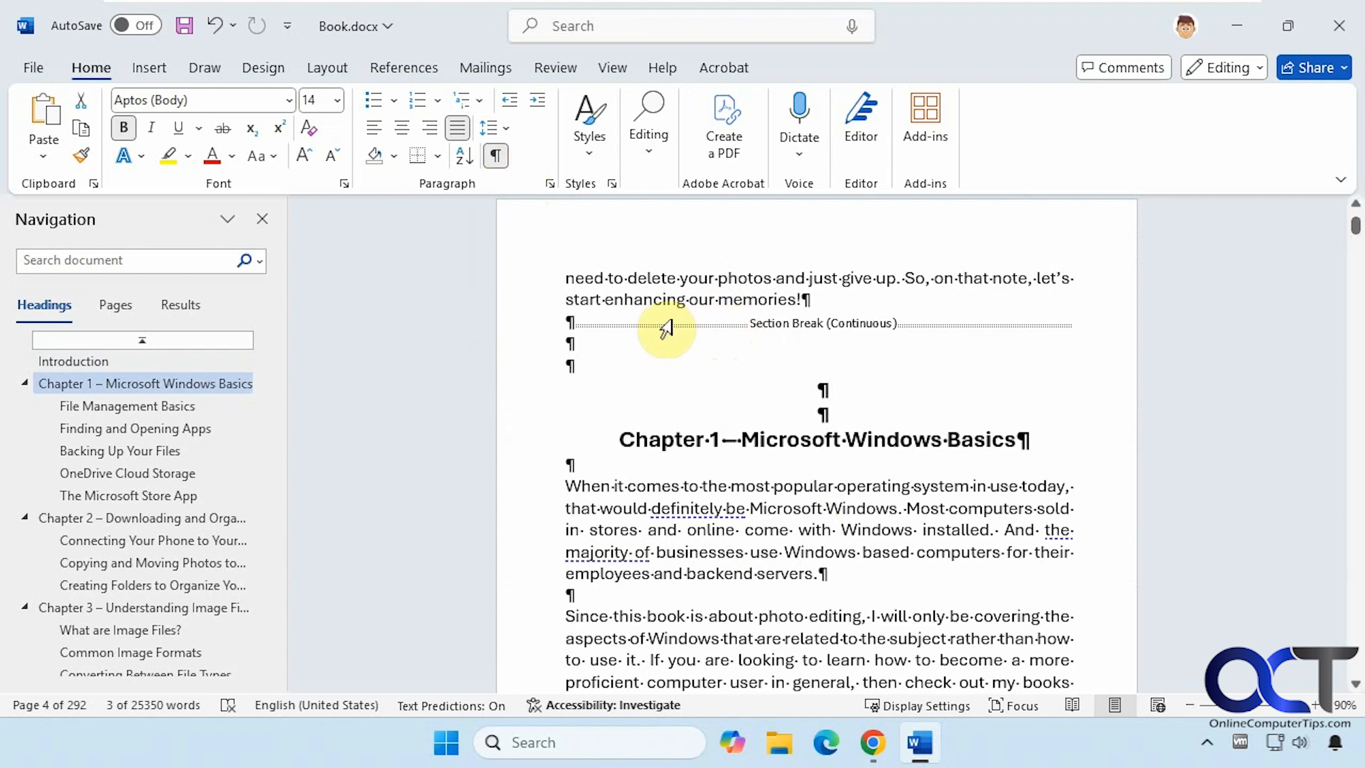
pyautogui.click(638, 329)
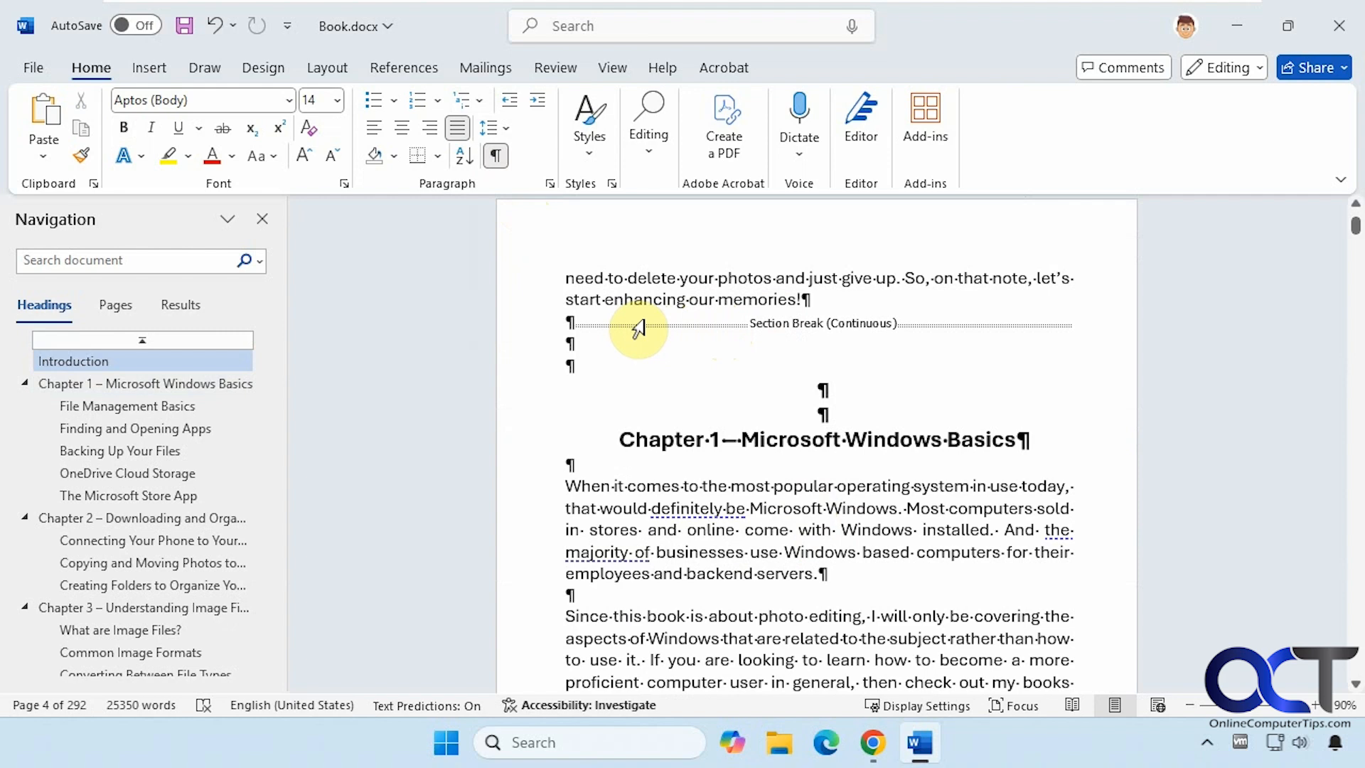
pyautogui.press('Delete')
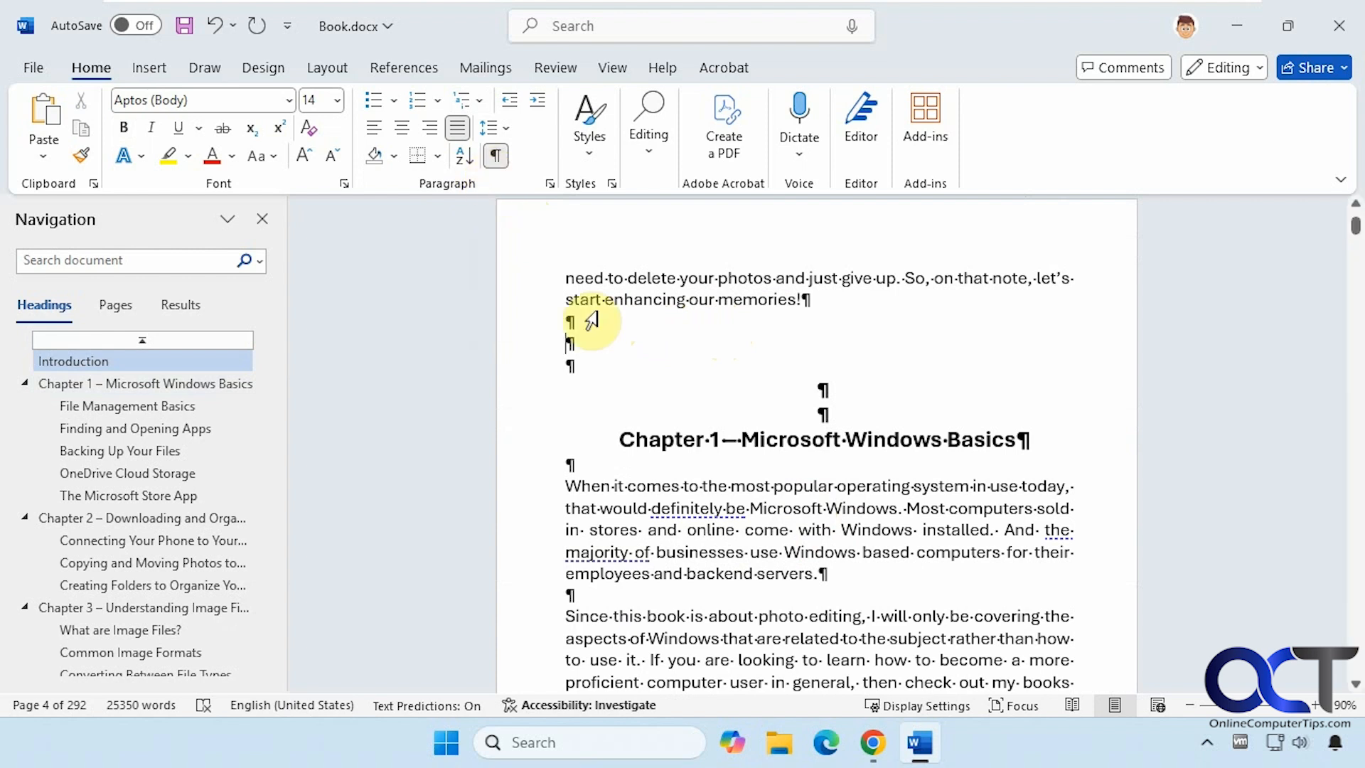
pyautogui.click(496, 155)
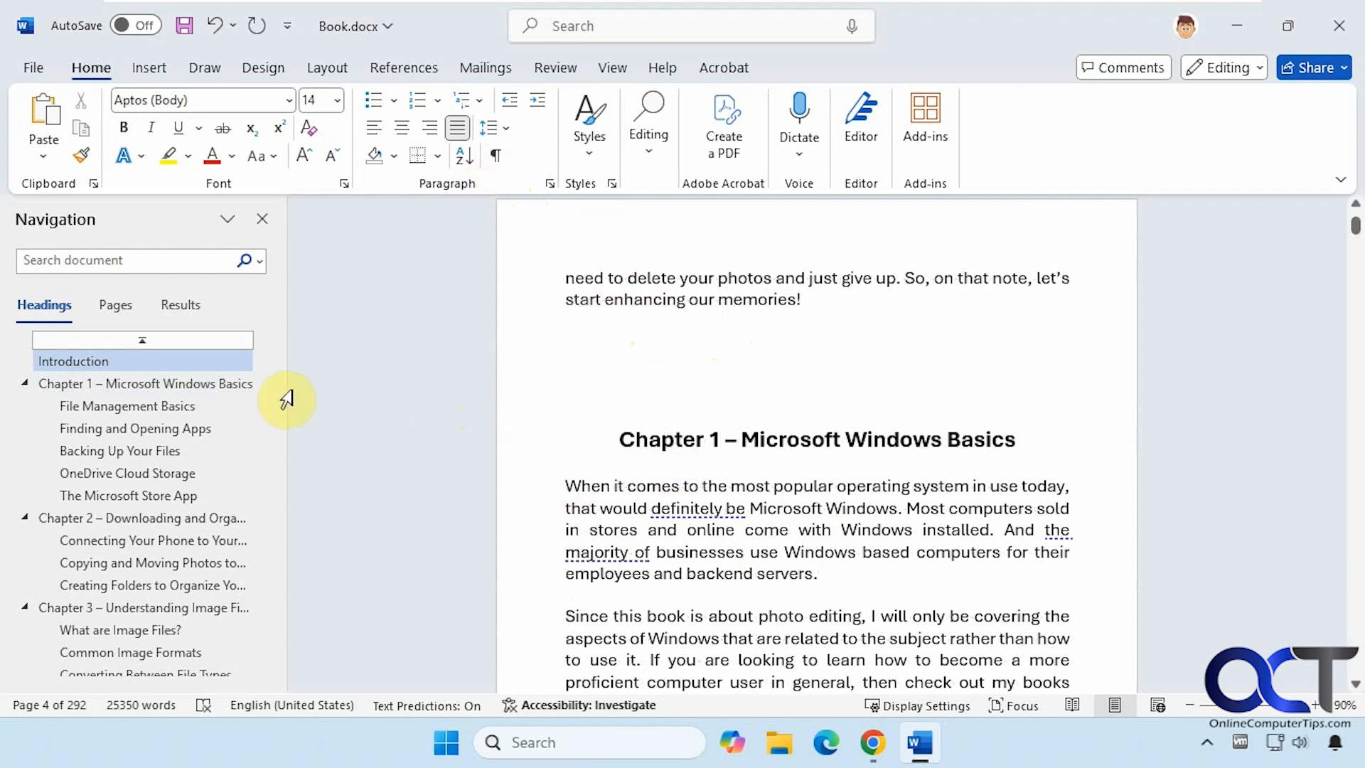
# Insert a Next Page section break directly before the Chapter 1 – Microsoft Windows Basics heading
pyautogui.click(160, 387)
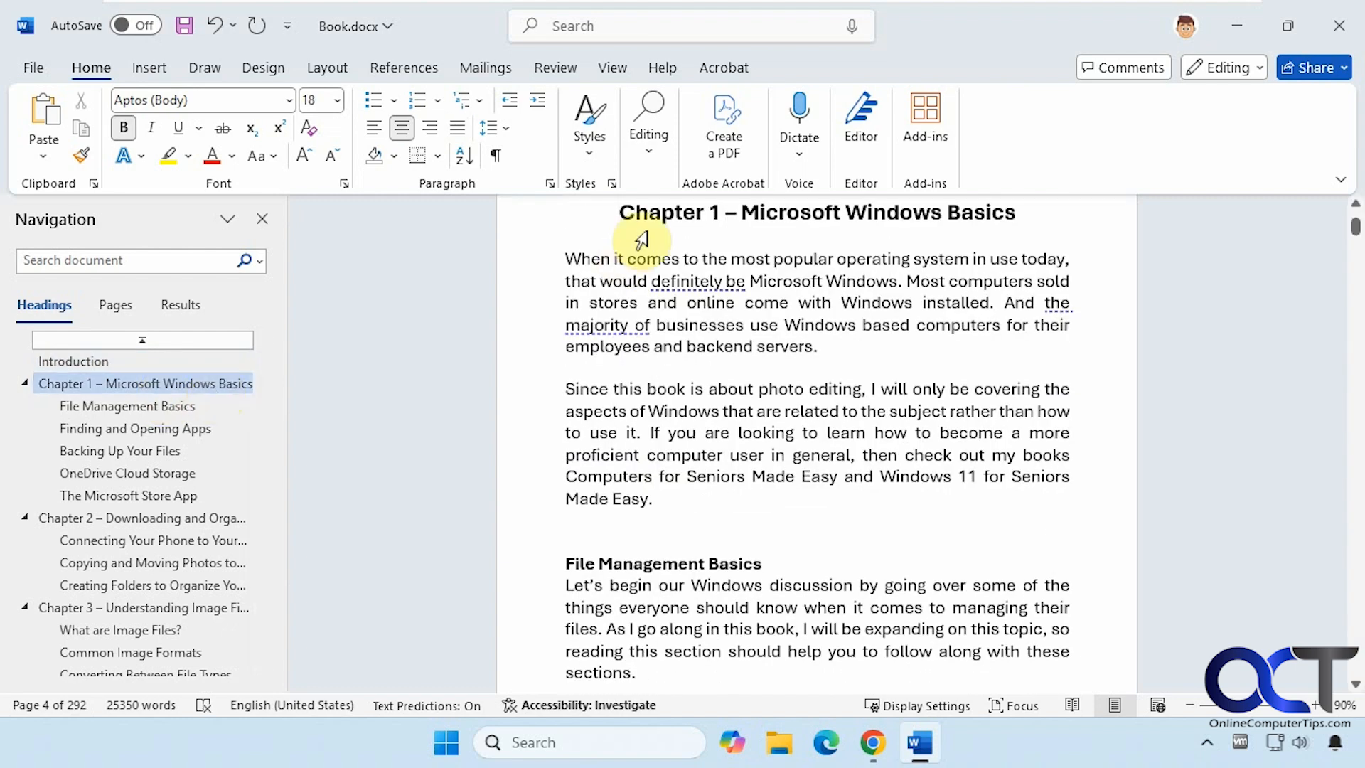
pyautogui.moveTo(640, 215)
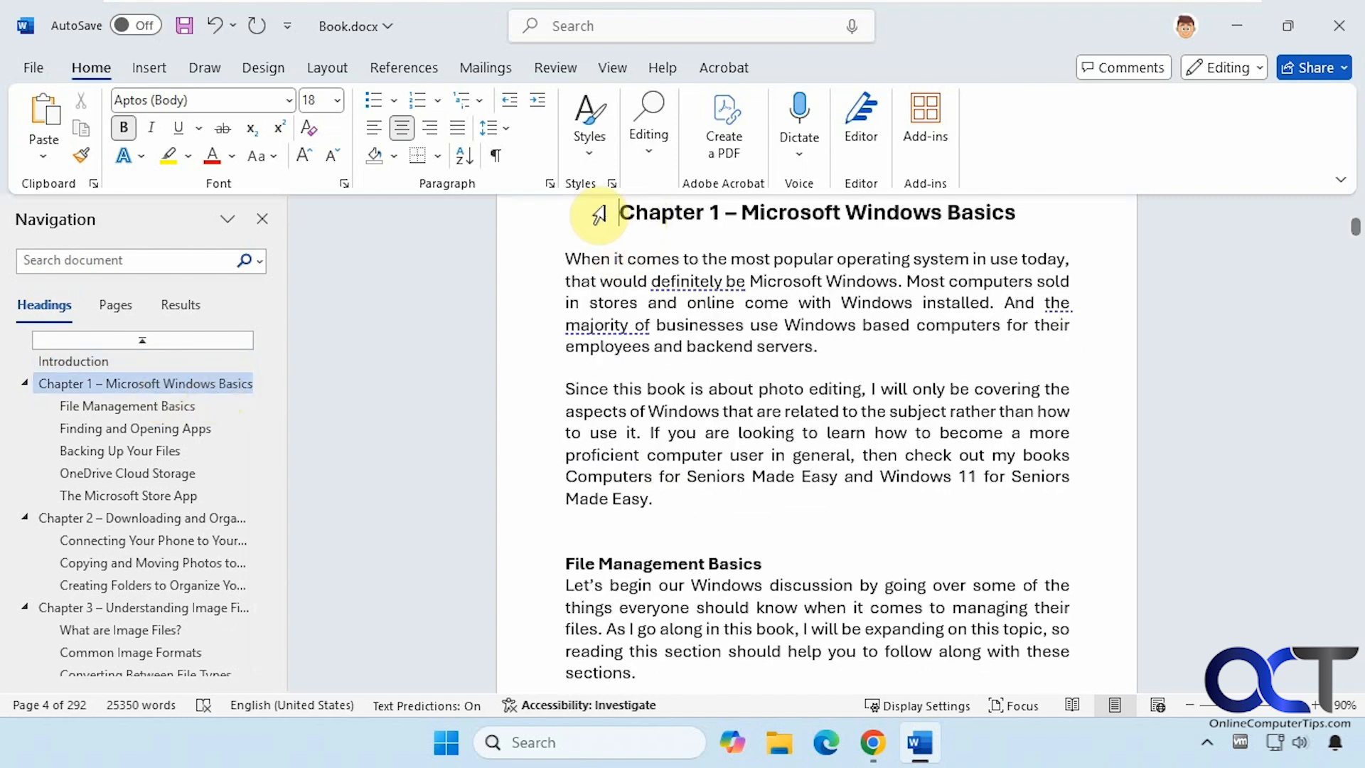
pyautogui.click(332, 71)
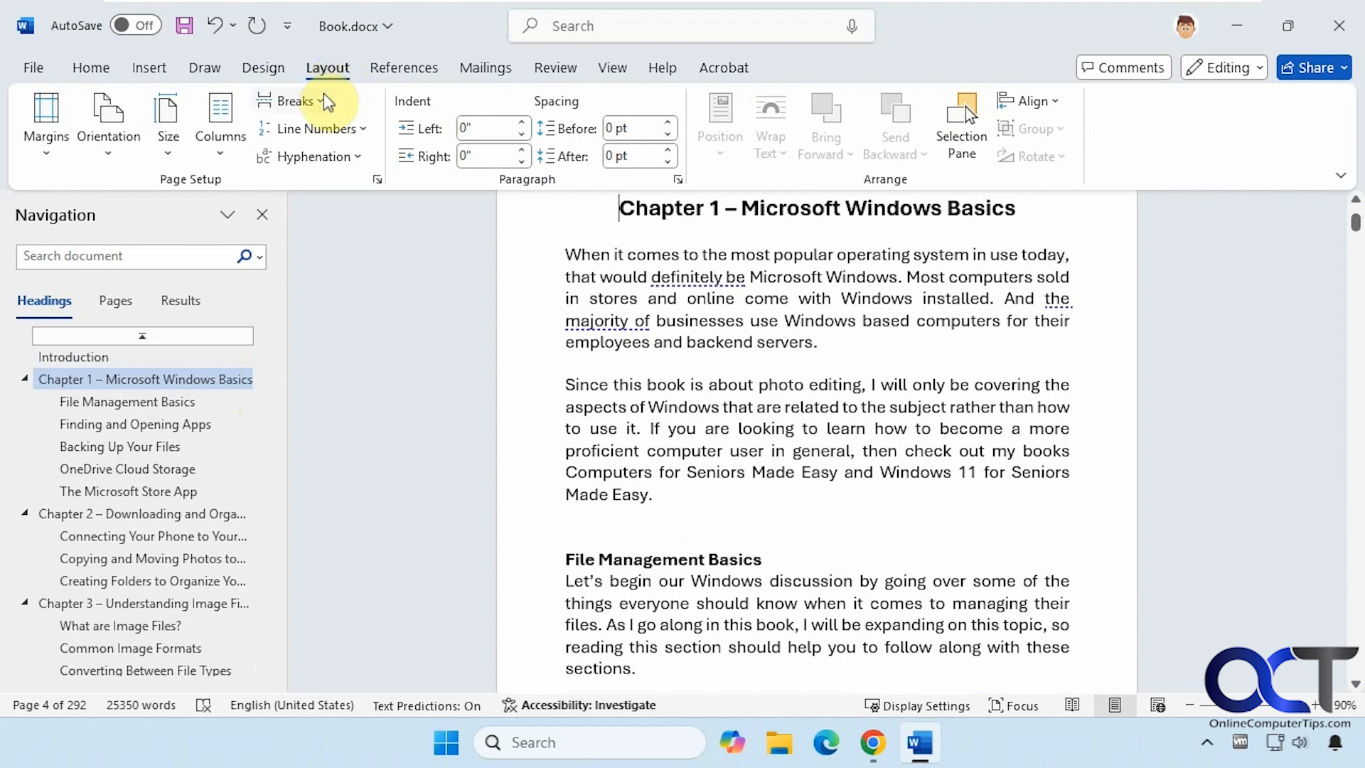
pyautogui.click(326, 102)
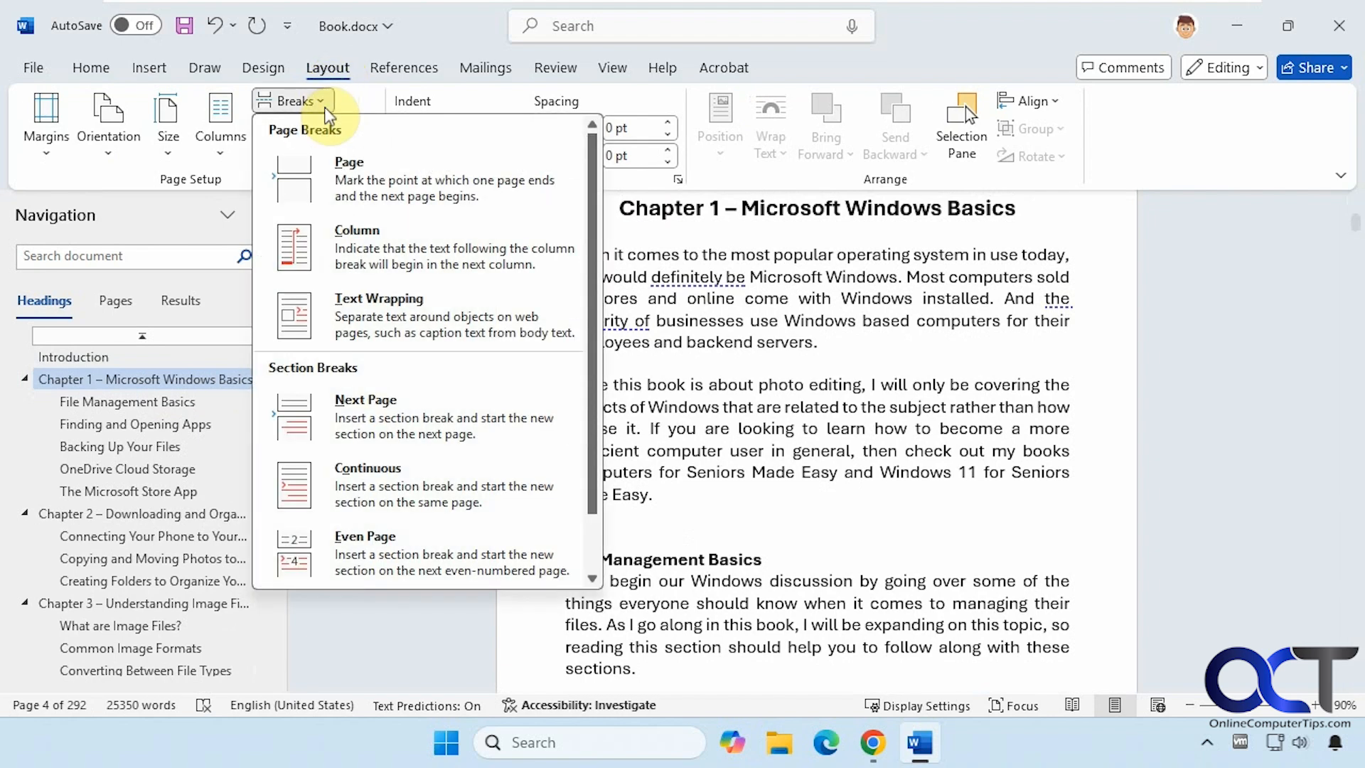
pyautogui.click(381, 404)
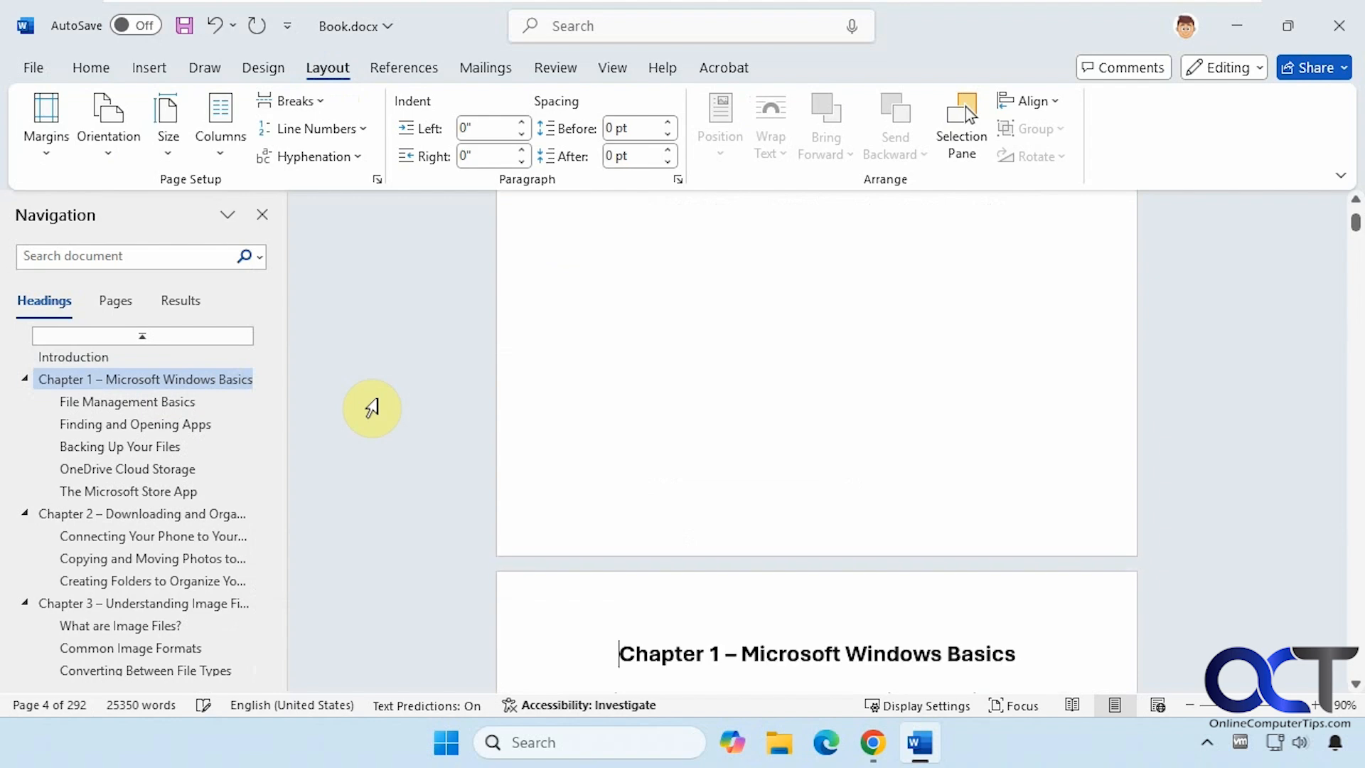
pyautogui.scroll(10, 872, 496)
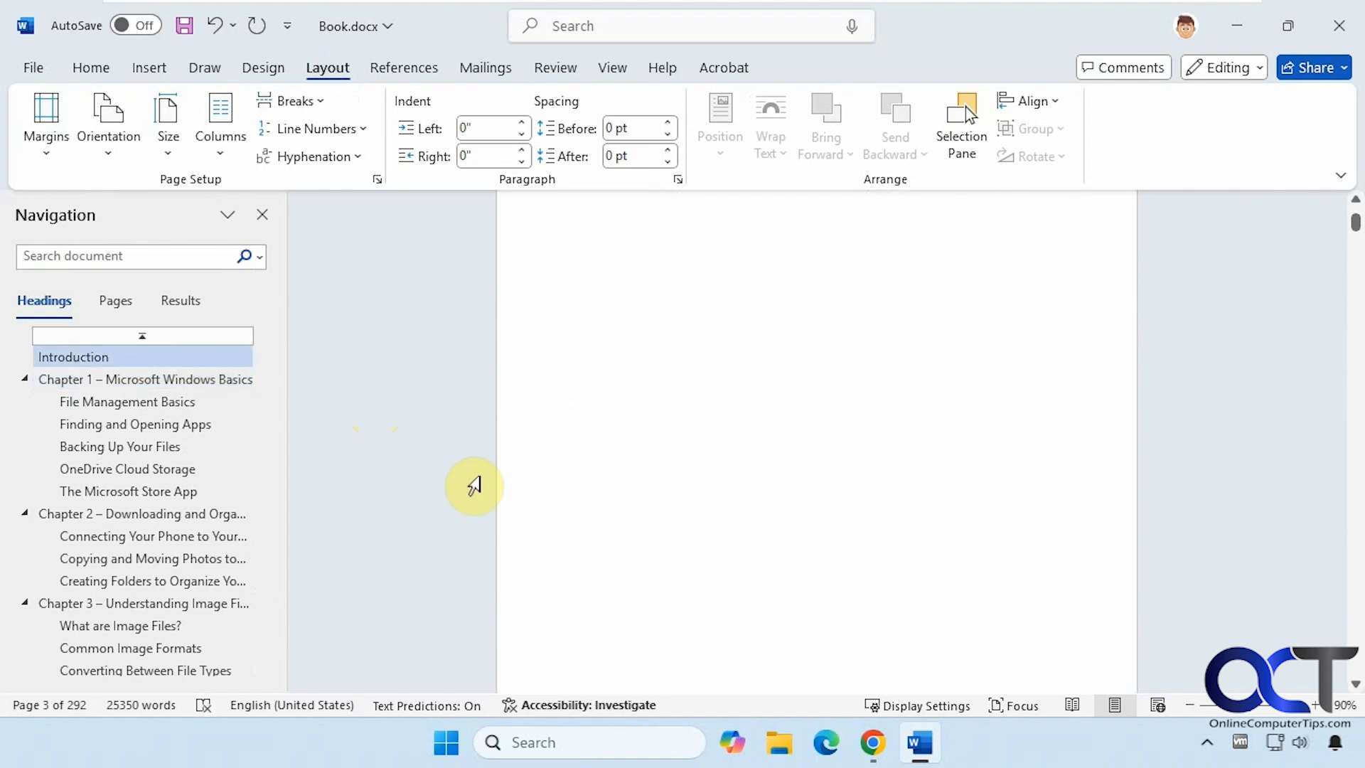
# Insert a Next Page section break directly before the Chapter 2 heading and another before the Chapter 3 heading
pyautogui.click(213, 513)
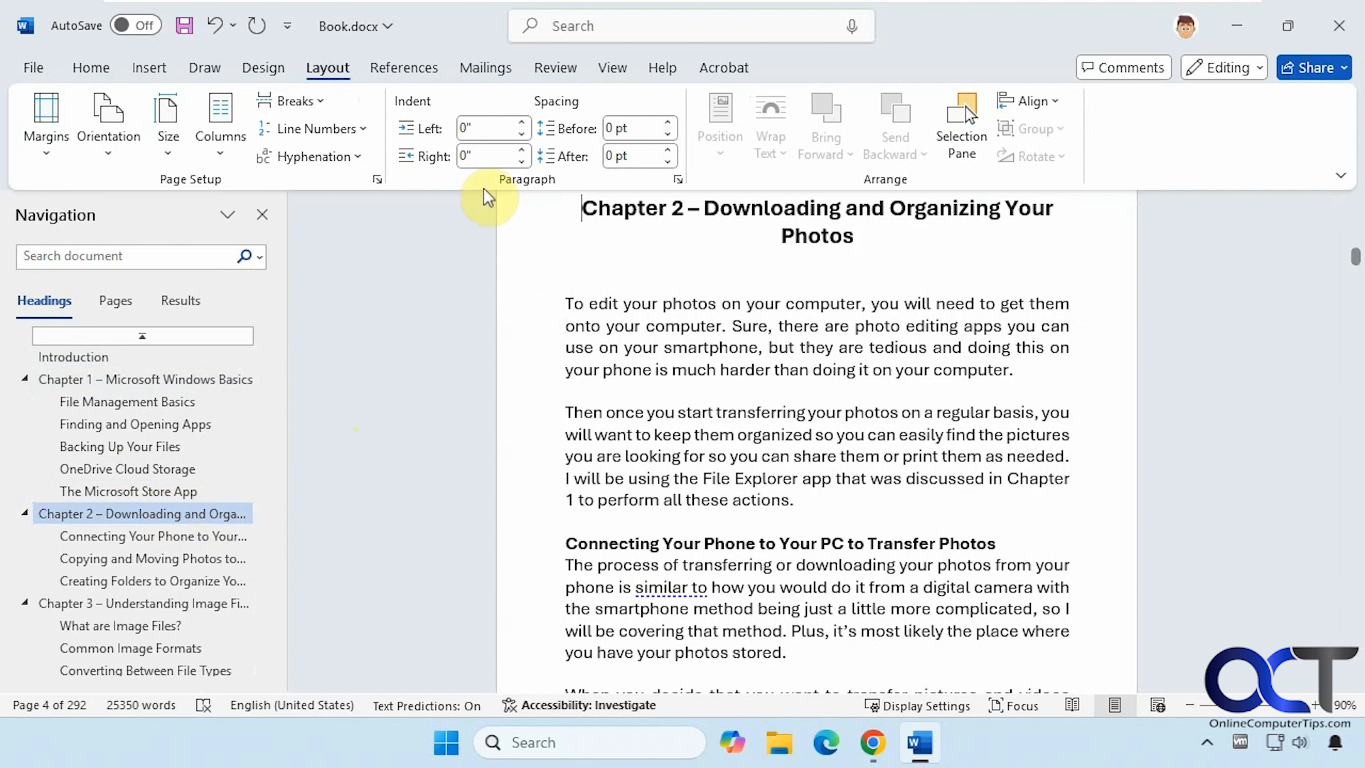
pyautogui.click(290, 101)
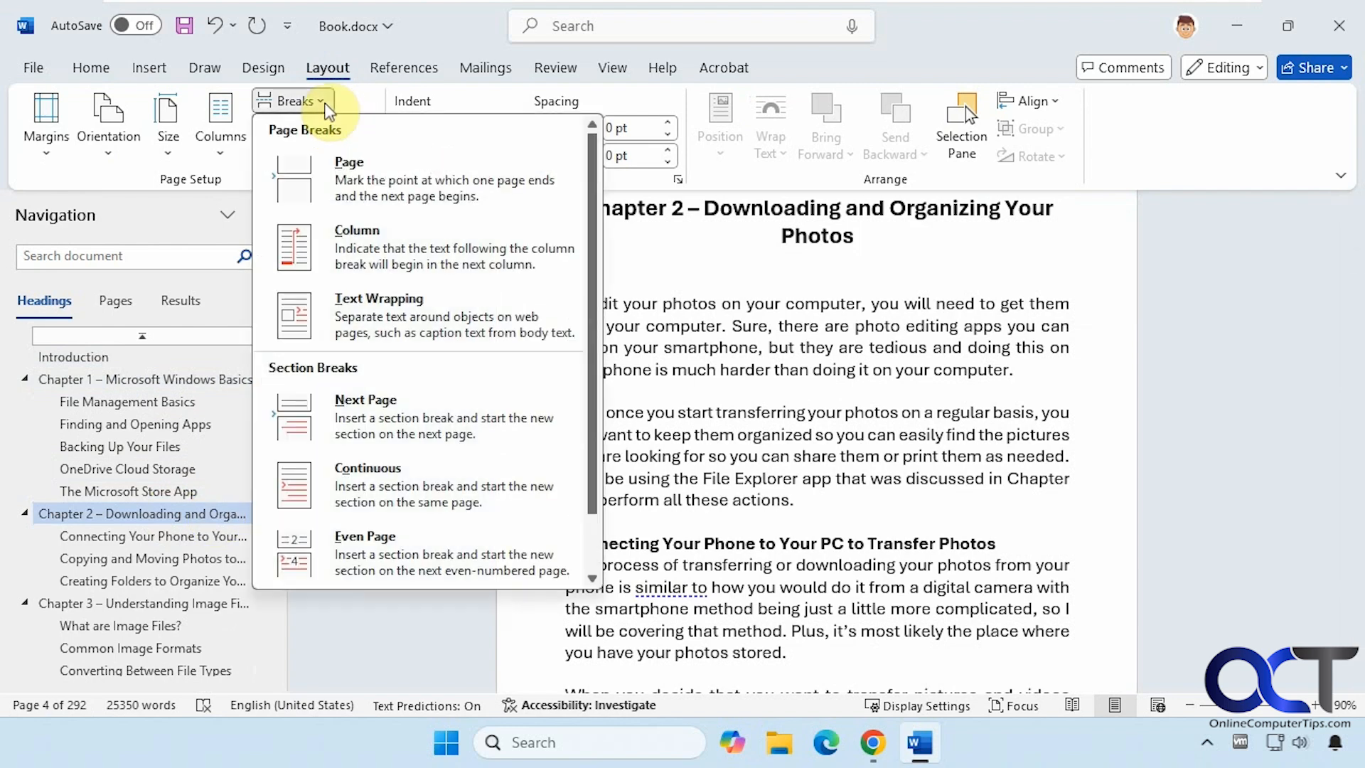
pyautogui.click(375, 402)
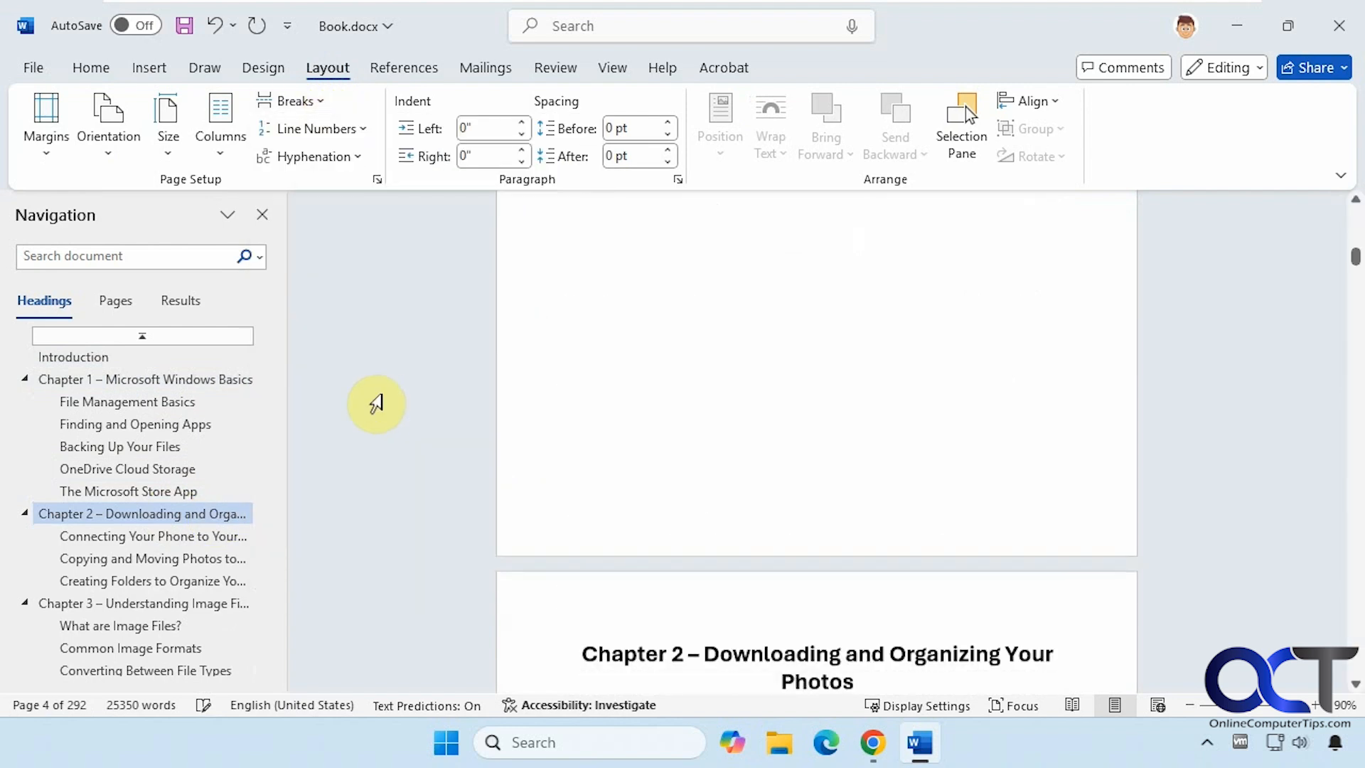
pyautogui.click(146, 601)
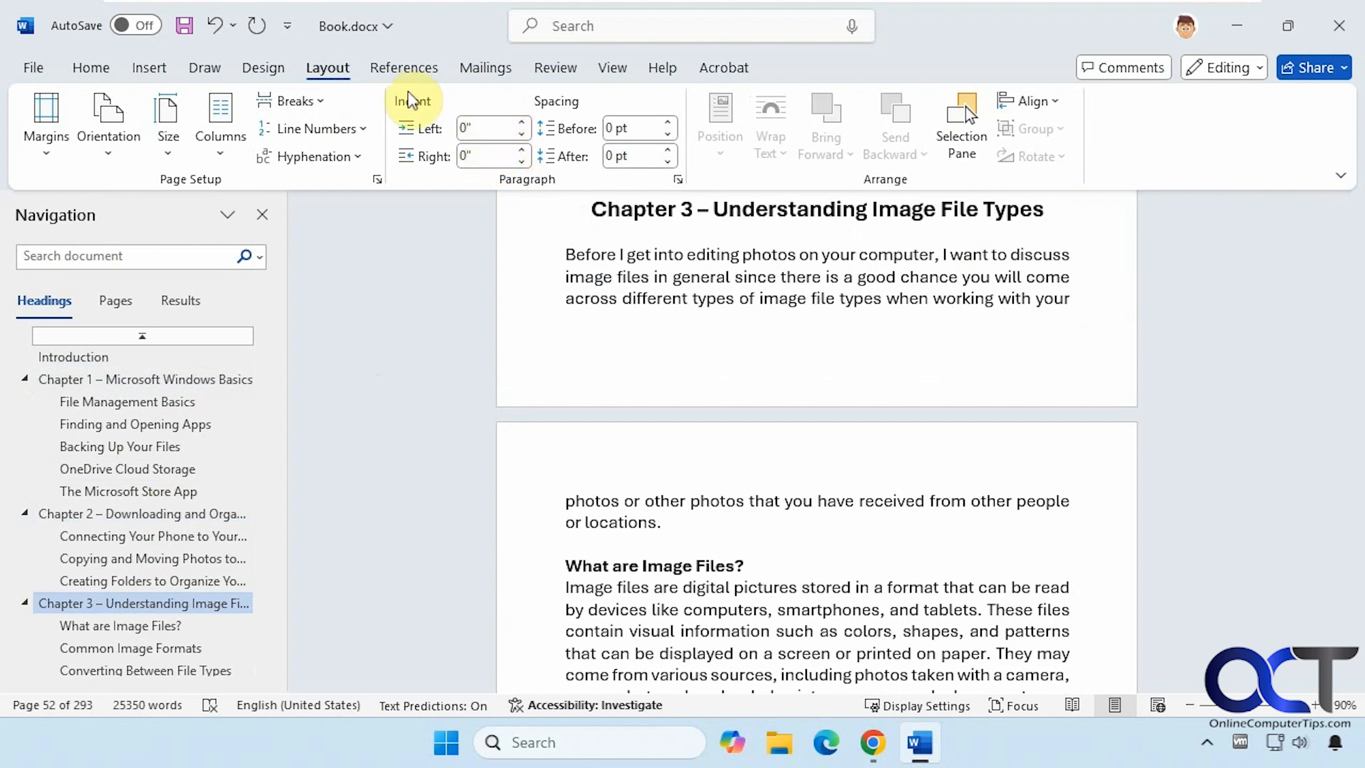
pyautogui.click(329, 105)
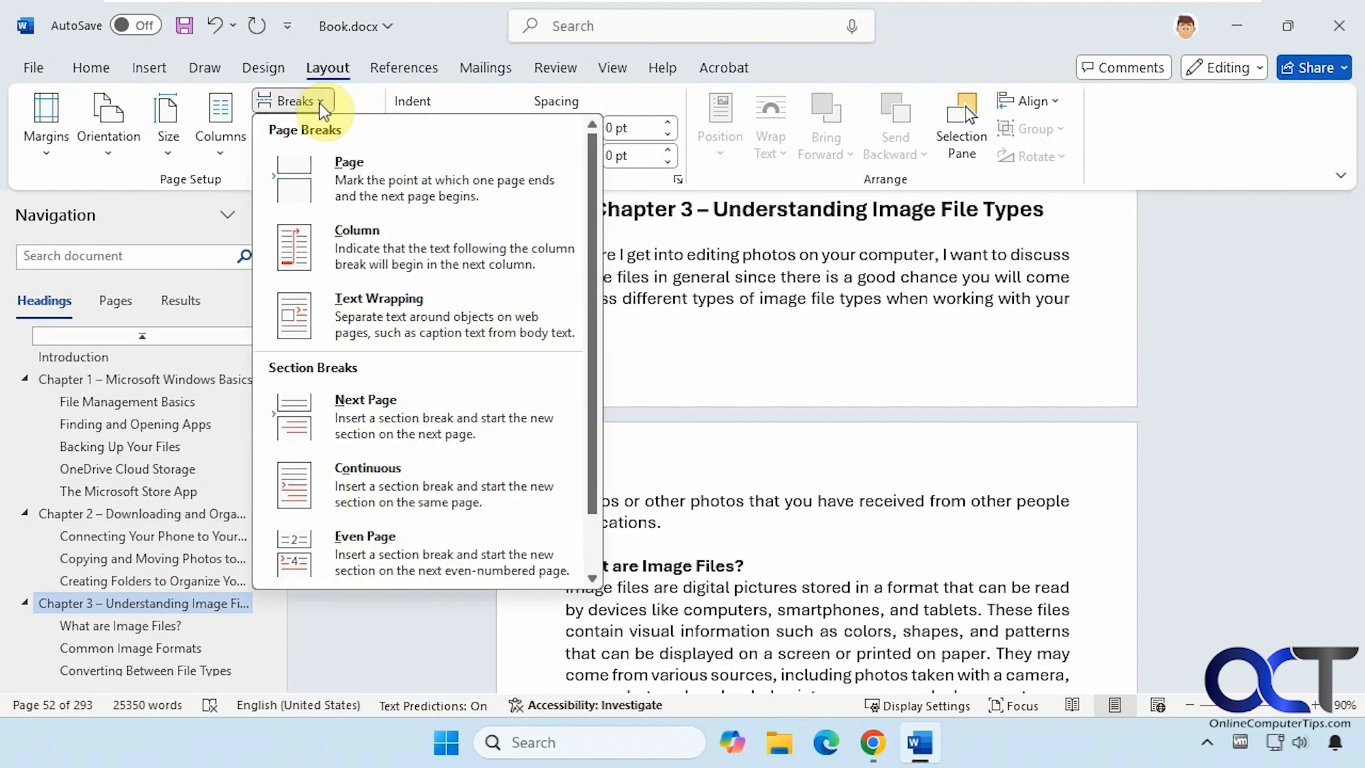
pyautogui.click(371, 401)
# Insert a Next Page section break directly before the Chapter 4 heading and another before the Chapter 5 heading
pyautogui.scroll(-2, 165, 586)
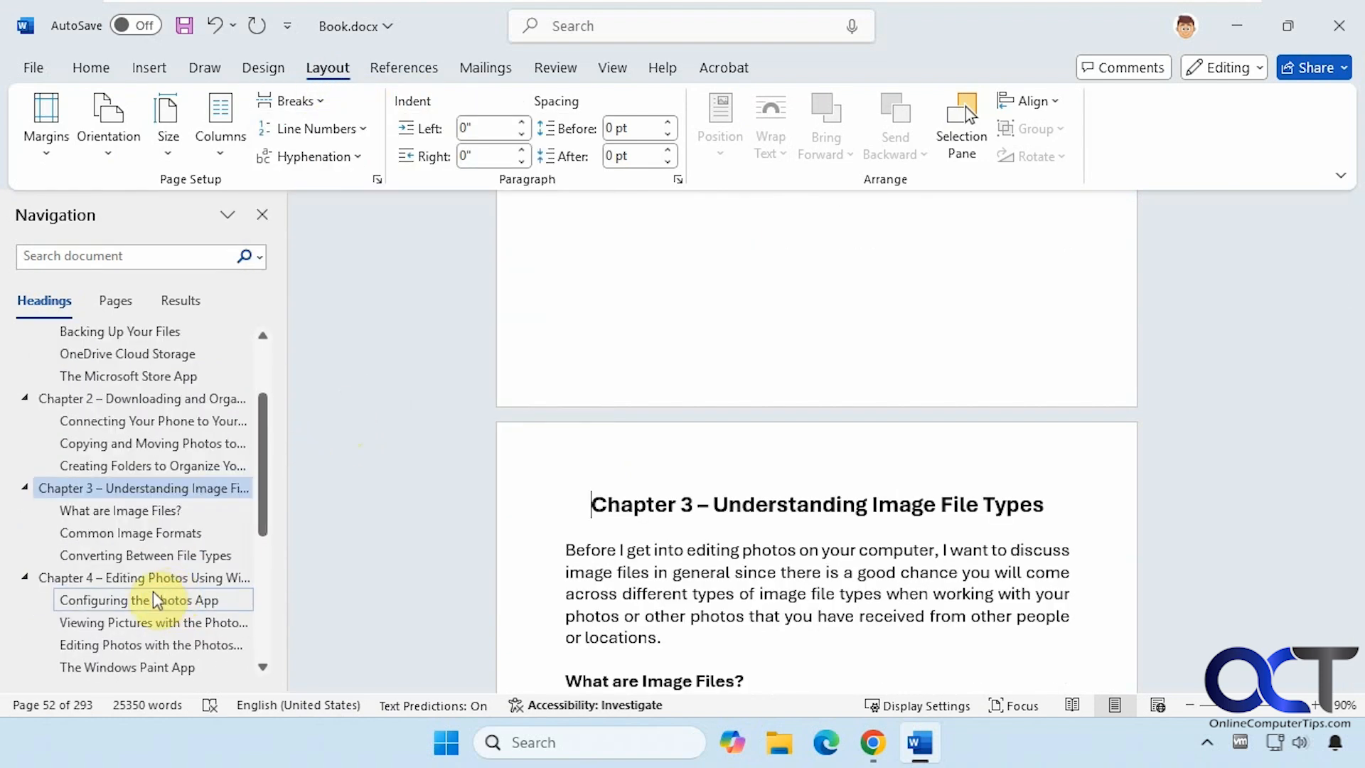
pyautogui.click(146, 579)
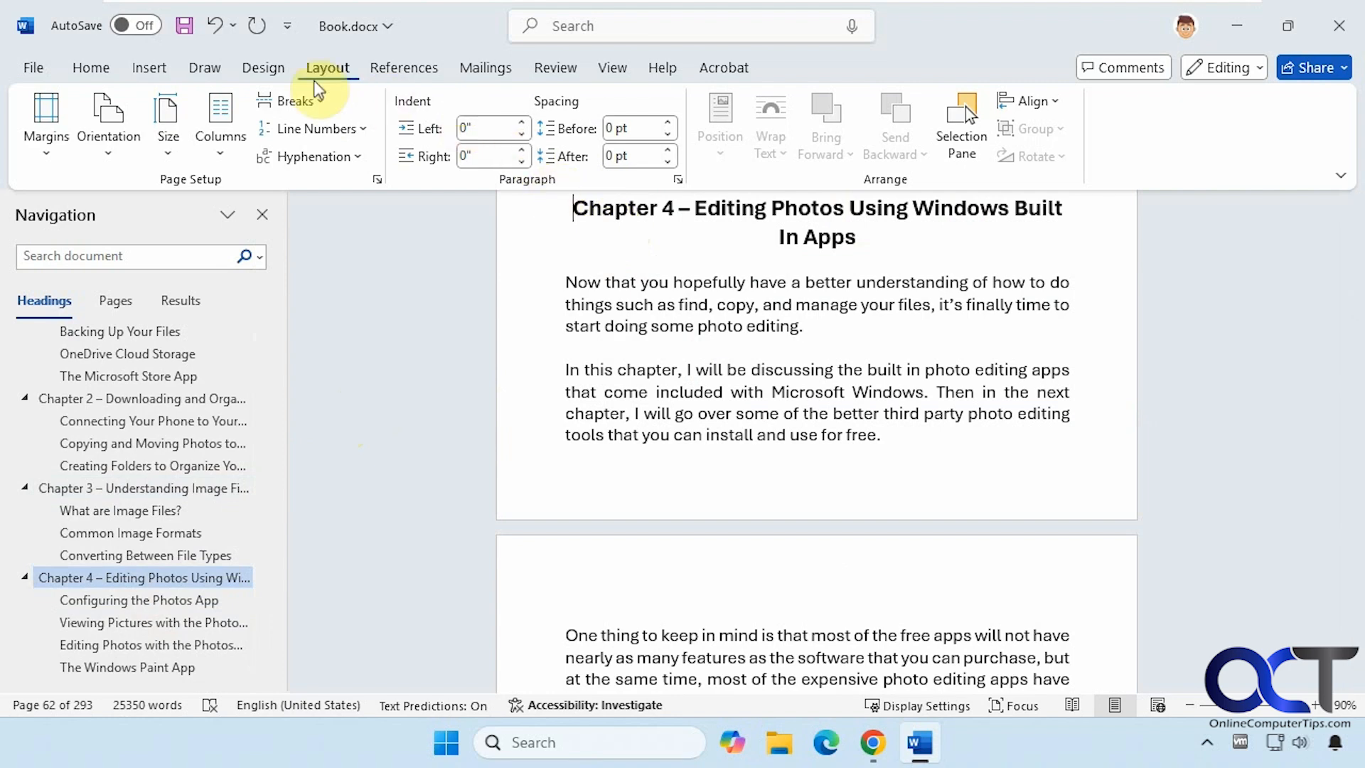
pyautogui.click(314, 96)
pyautogui.click(356, 400)
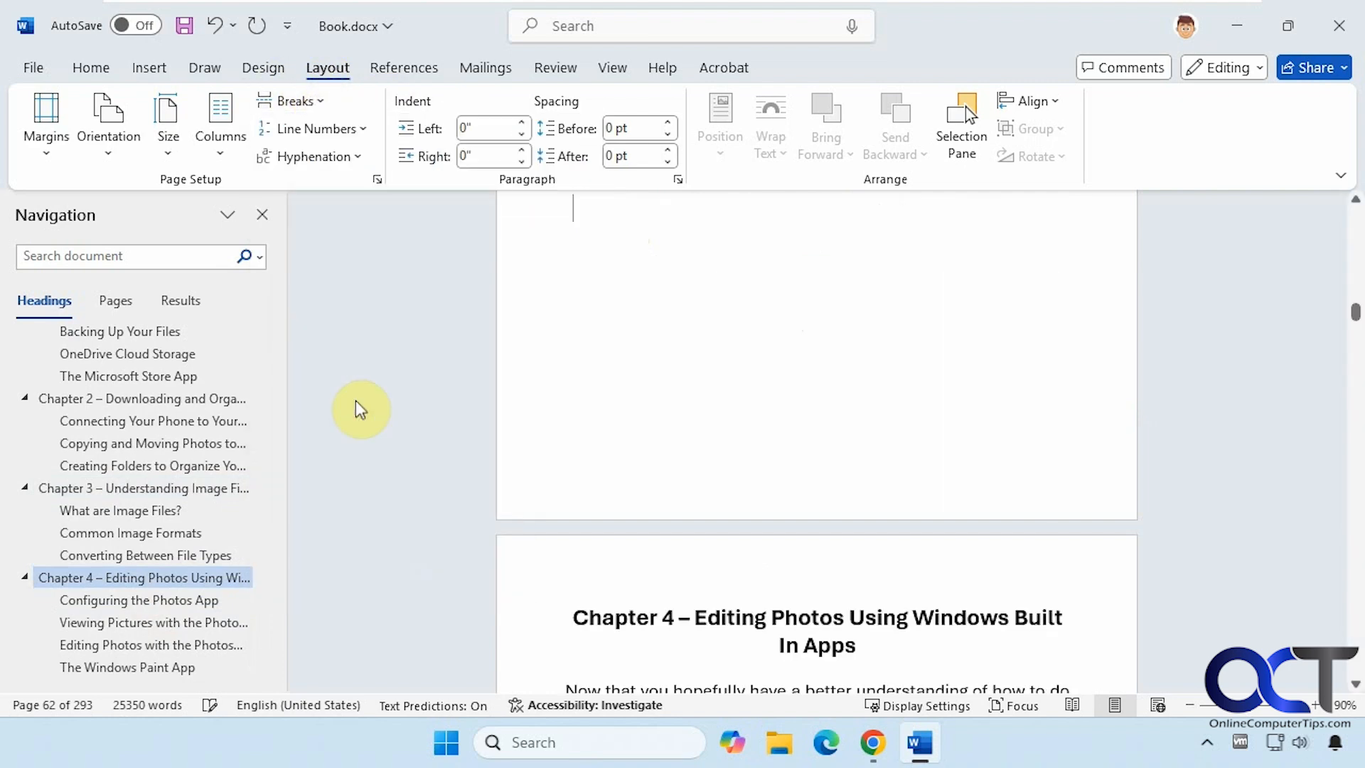
pyautogui.scroll(-2, 173, 560)
pyautogui.click(79, 598)
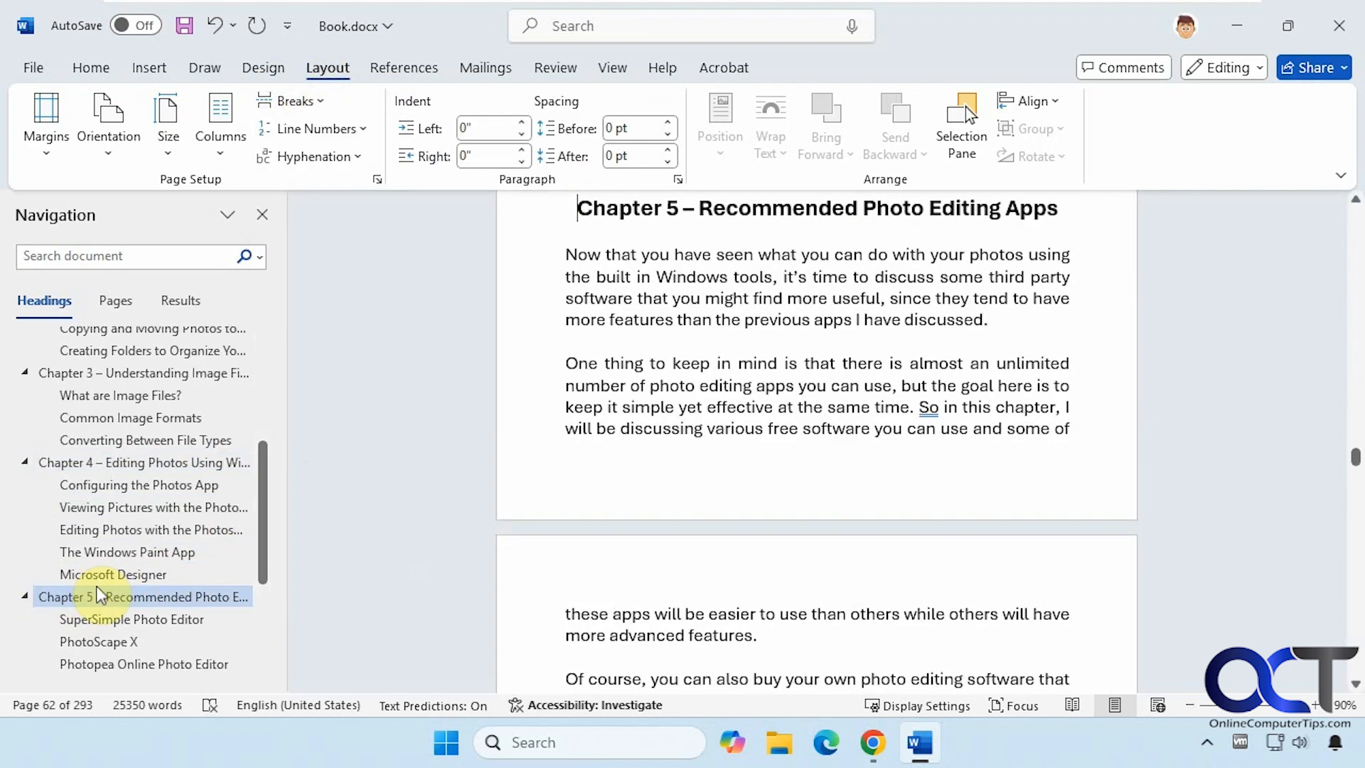
pyautogui.click(321, 100)
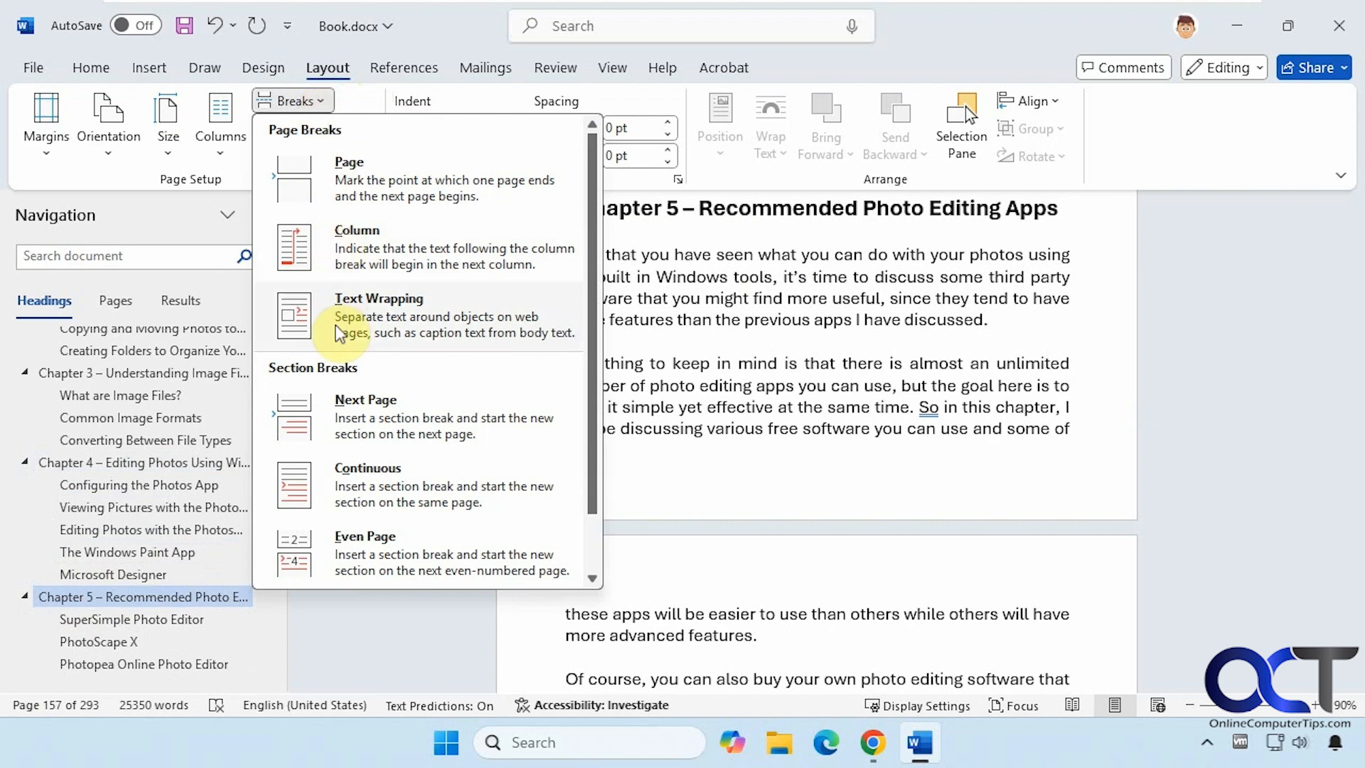
pyautogui.click(368, 411)
# Insert a Next Page section break directly before the Chapter 6 heading
pyautogui.scroll(-2, 207, 524)
pyautogui.click(142, 594)
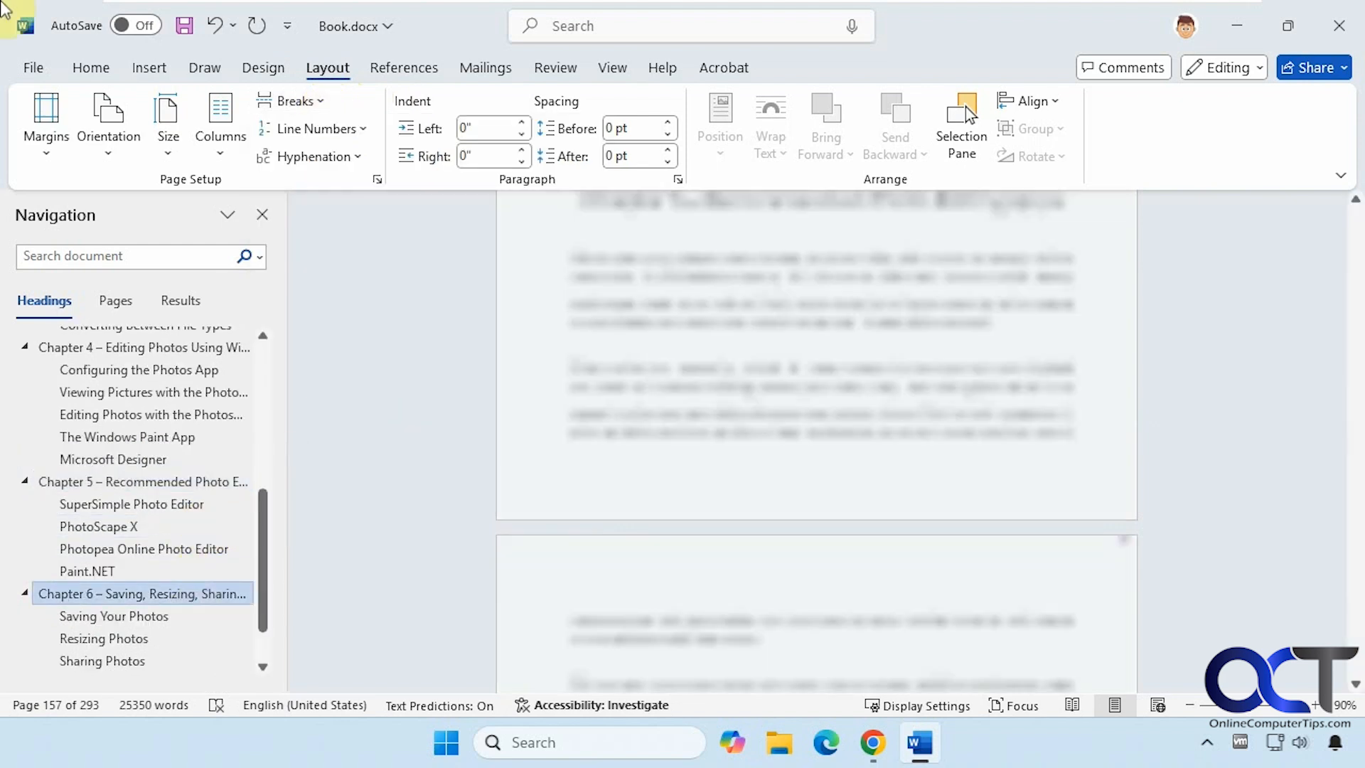
pyautogui.click(317, 101)
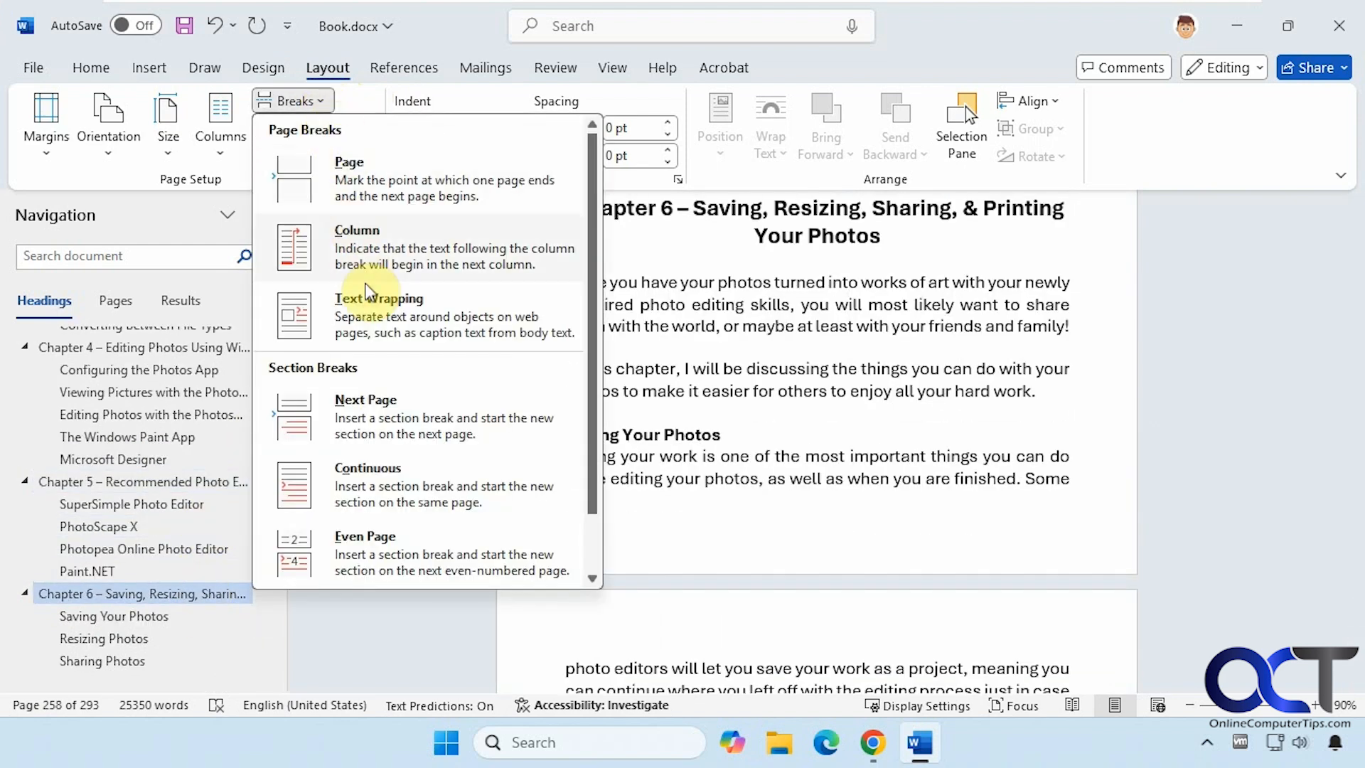
pyautogui.click(365, 419)
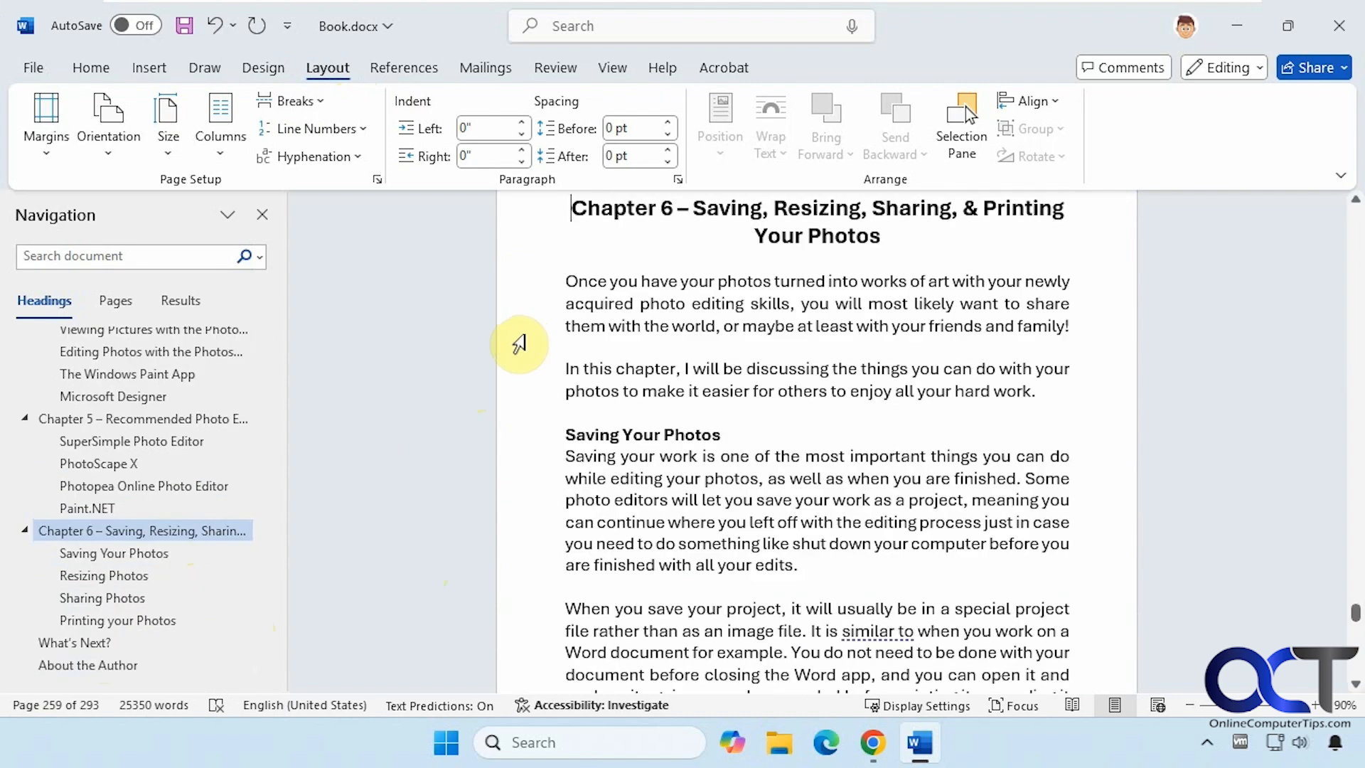
# Copy the Chapter 1 – Microsoft Windows Basics heading into its section's header as text only and unlink that header from the previous section
pyautogui.scroll(10, 178, 462)
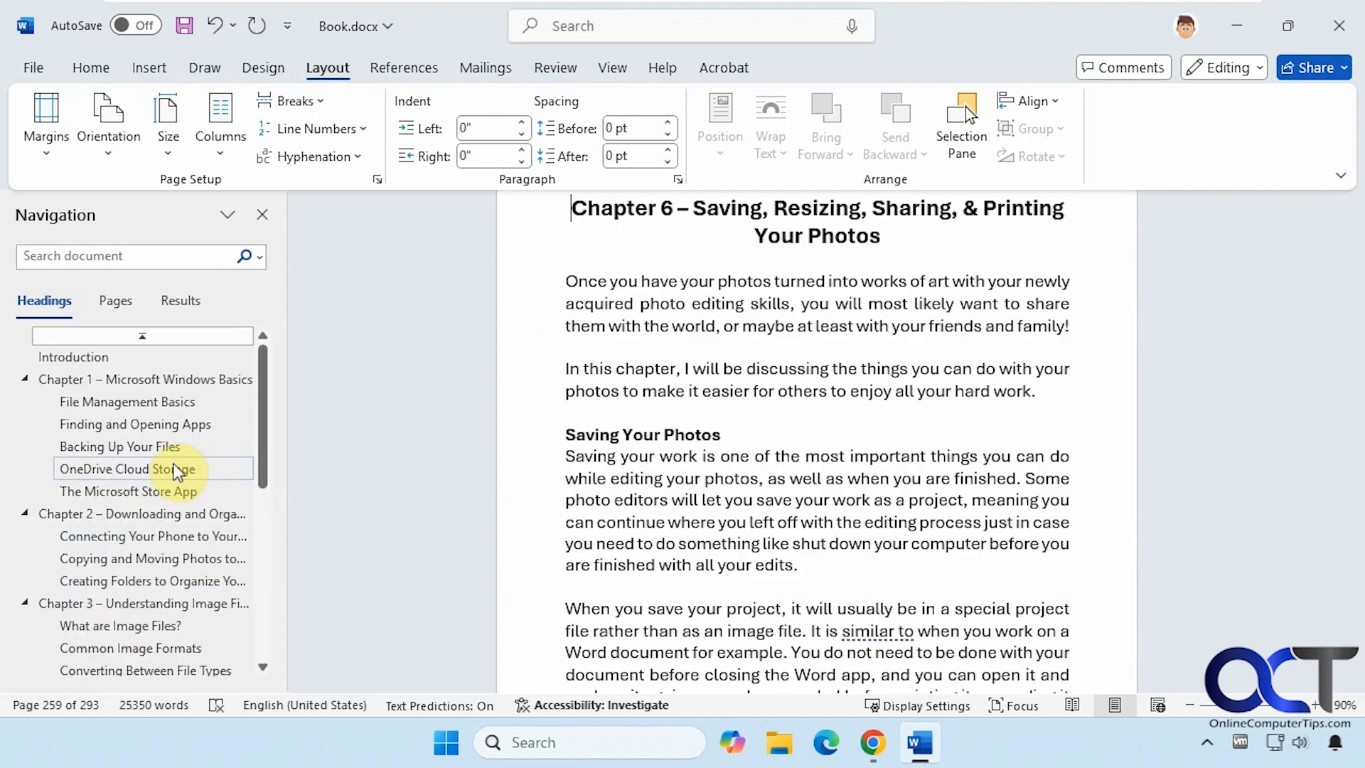
pyautogui.click(113, 380)
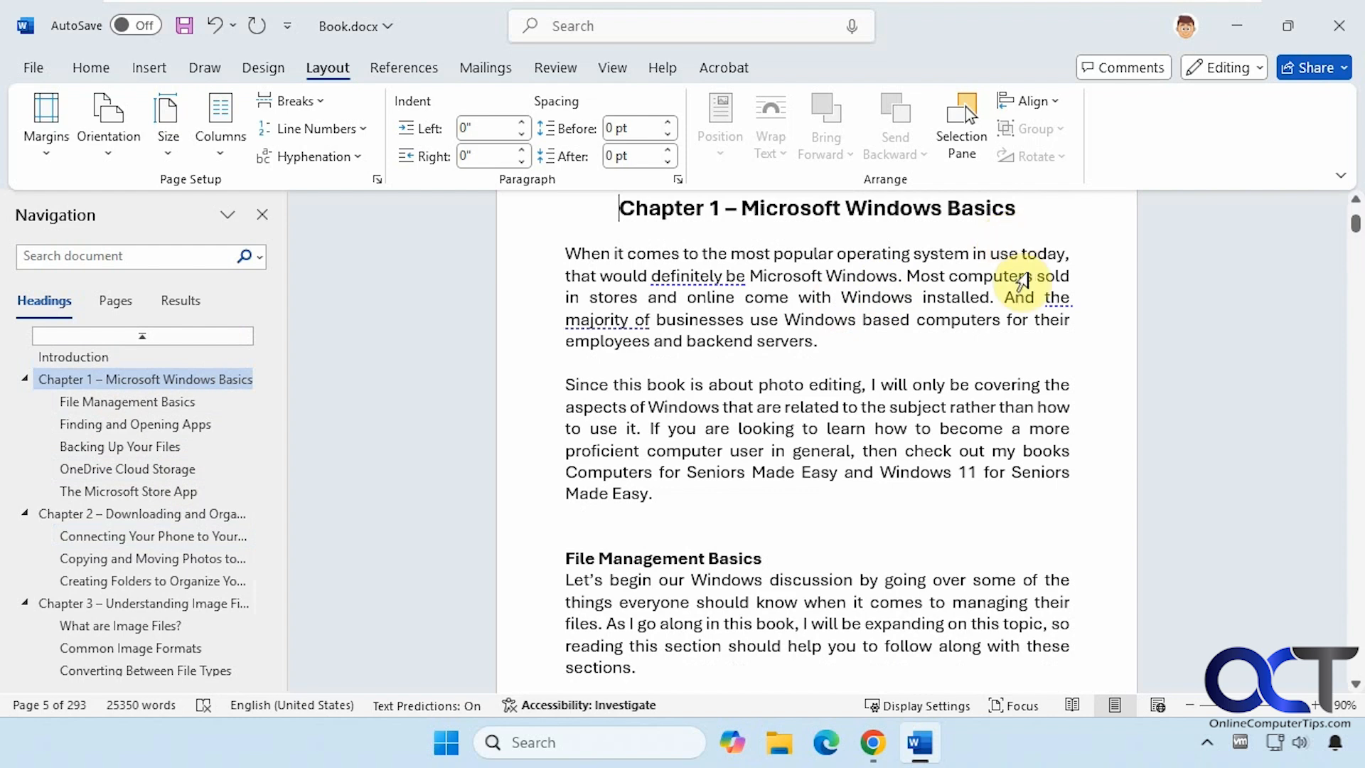
pyautogui.scroll(1, 933, 334)
pyautogui.moveTo(1038, 291); pyautogui.dragTo(663, 302)
pyautogui.hotkey('ctrl', 'c')
pyautogui.doubleClick(633, 265)
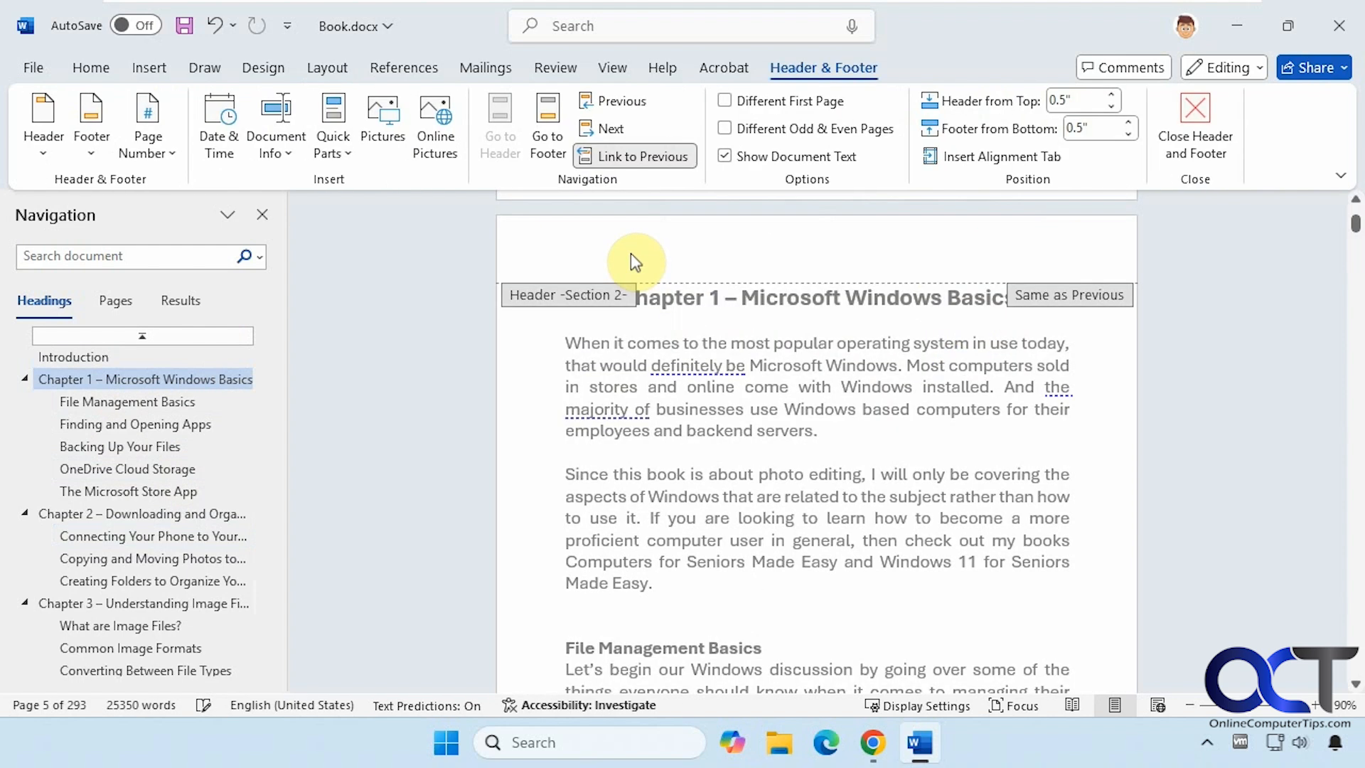
pyautogui.rightClick(631, 255)
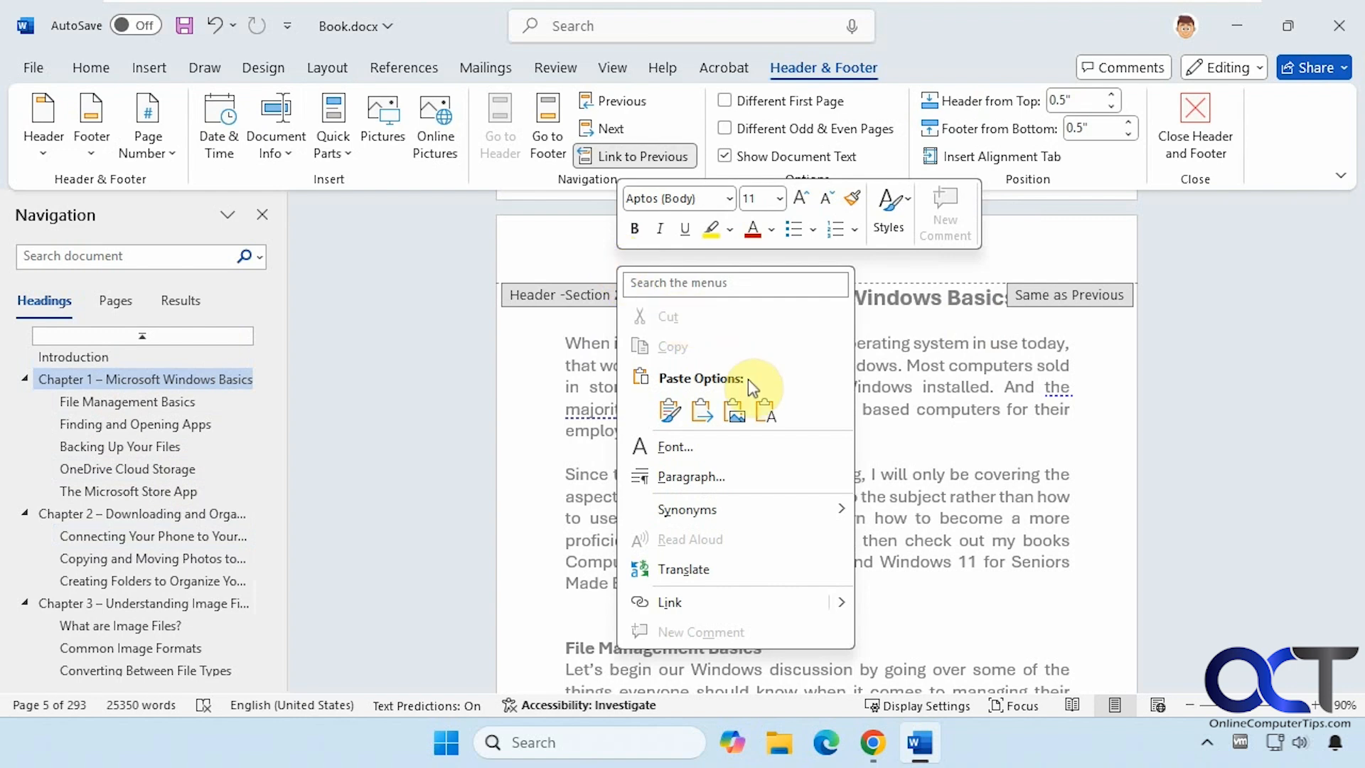
pyautogui.click(765, 411)
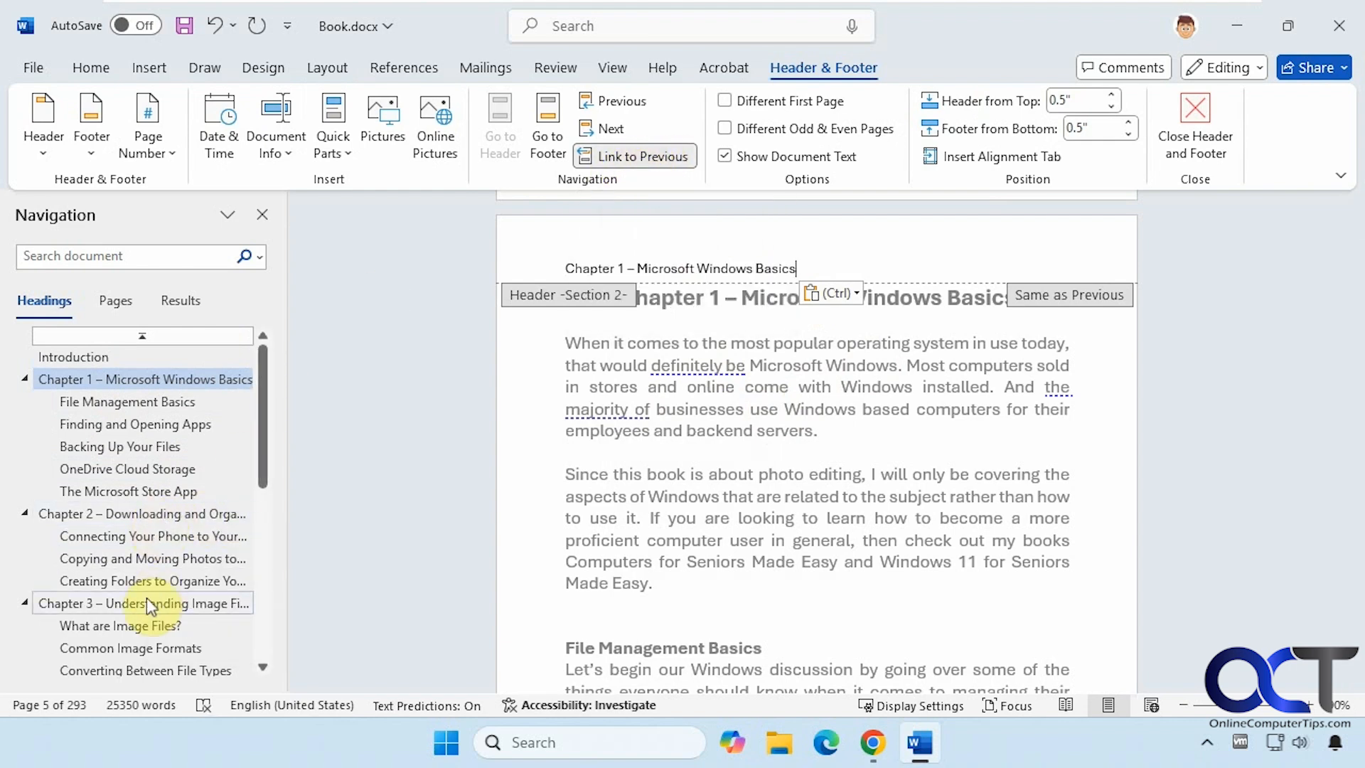
pyautogui.click(649, 166)
# Replace the header text of the Chapter 2 section with the copied Chapter 2 heading, text only, and unlink it from the previous section
pyautogui.click(183, 506)
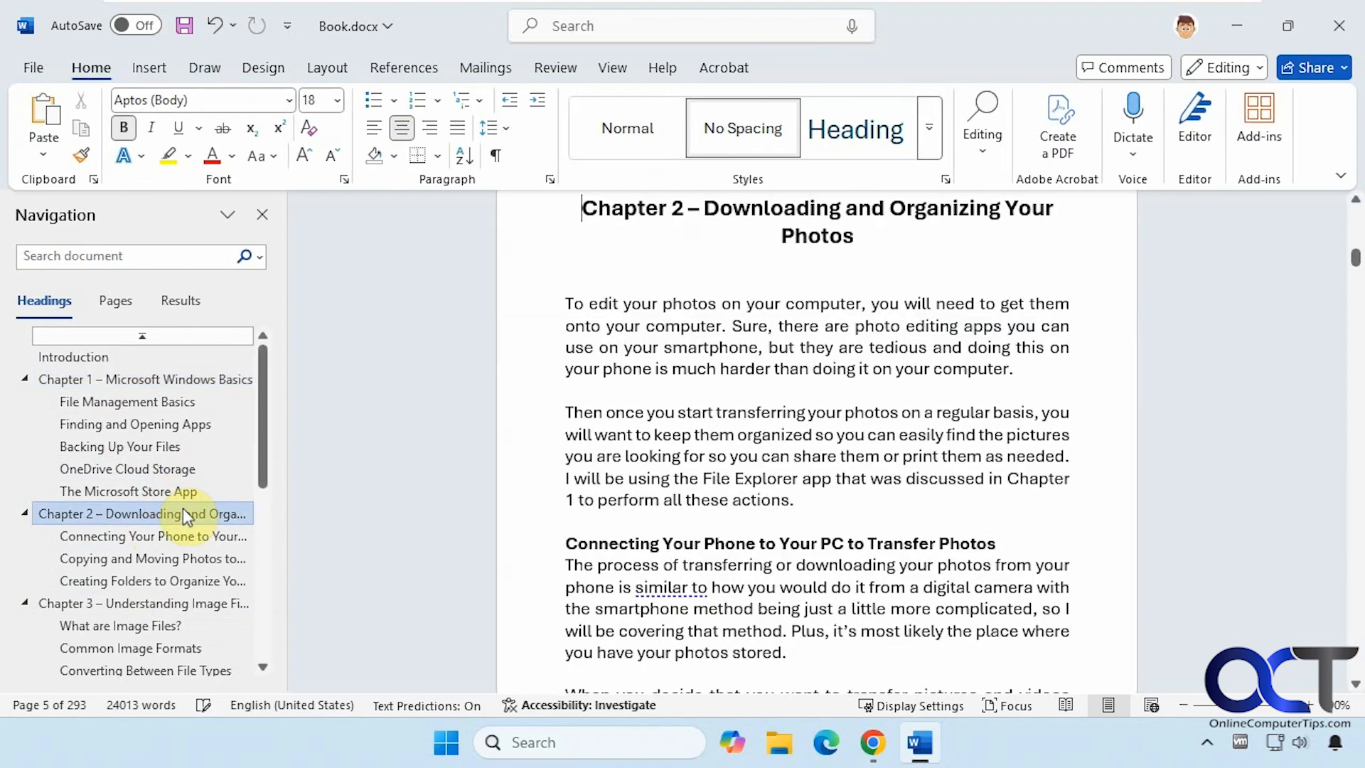
pyautogui.doubleClick(822, 235)
pyautogui.click(822, 235)
pyautogui.hotkey('ctrl', 'c')
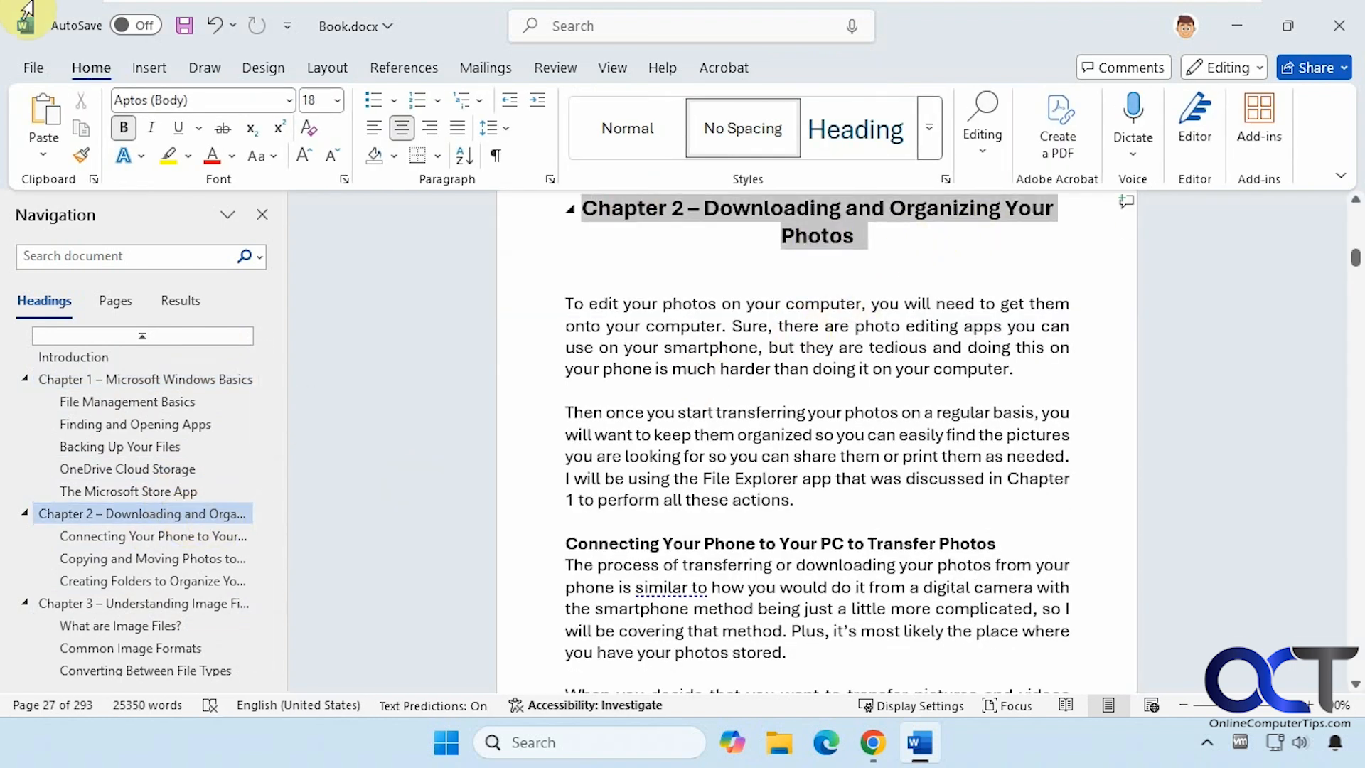
pyautogui.scroll(1, 650, 247)
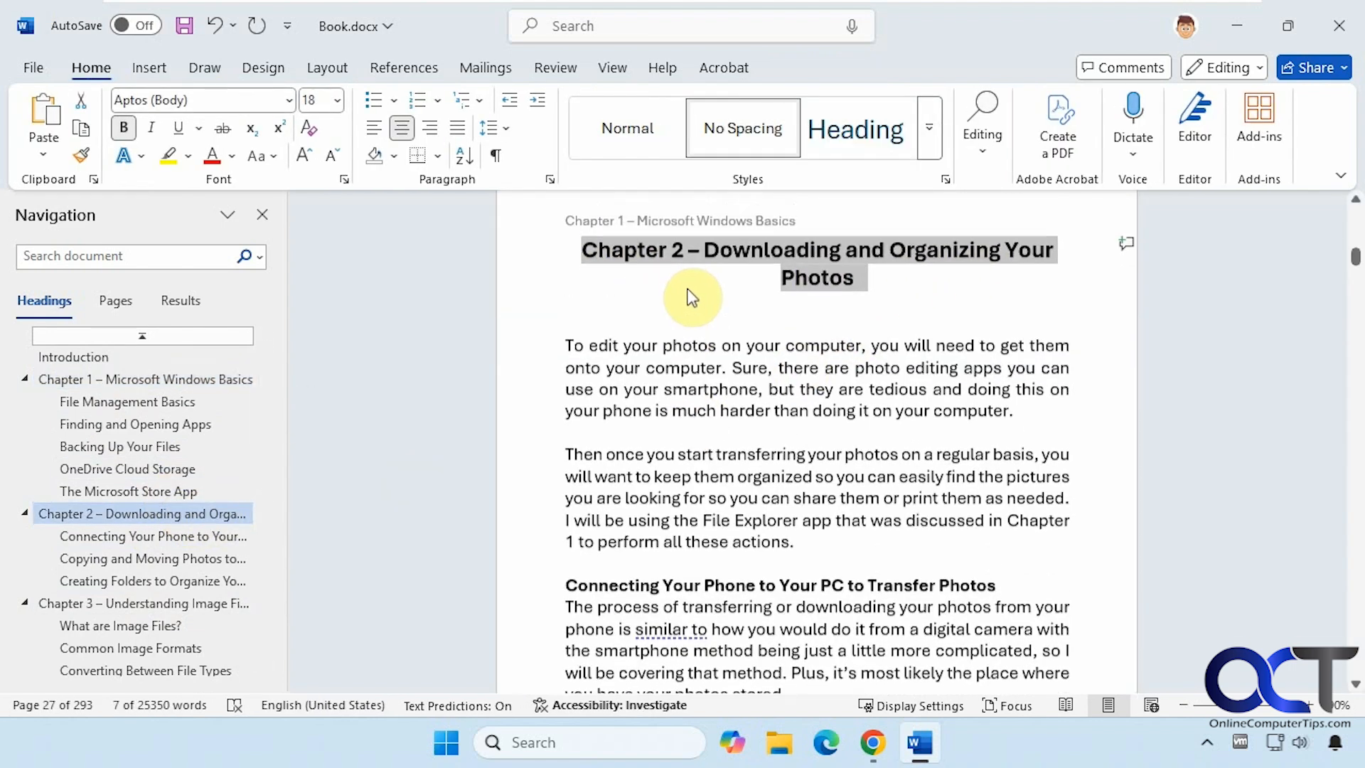
pyautogui.doubleClick(646, 224)
pyautogui.moveTo(663, 224); pyautogui.dragTo(610, 225)
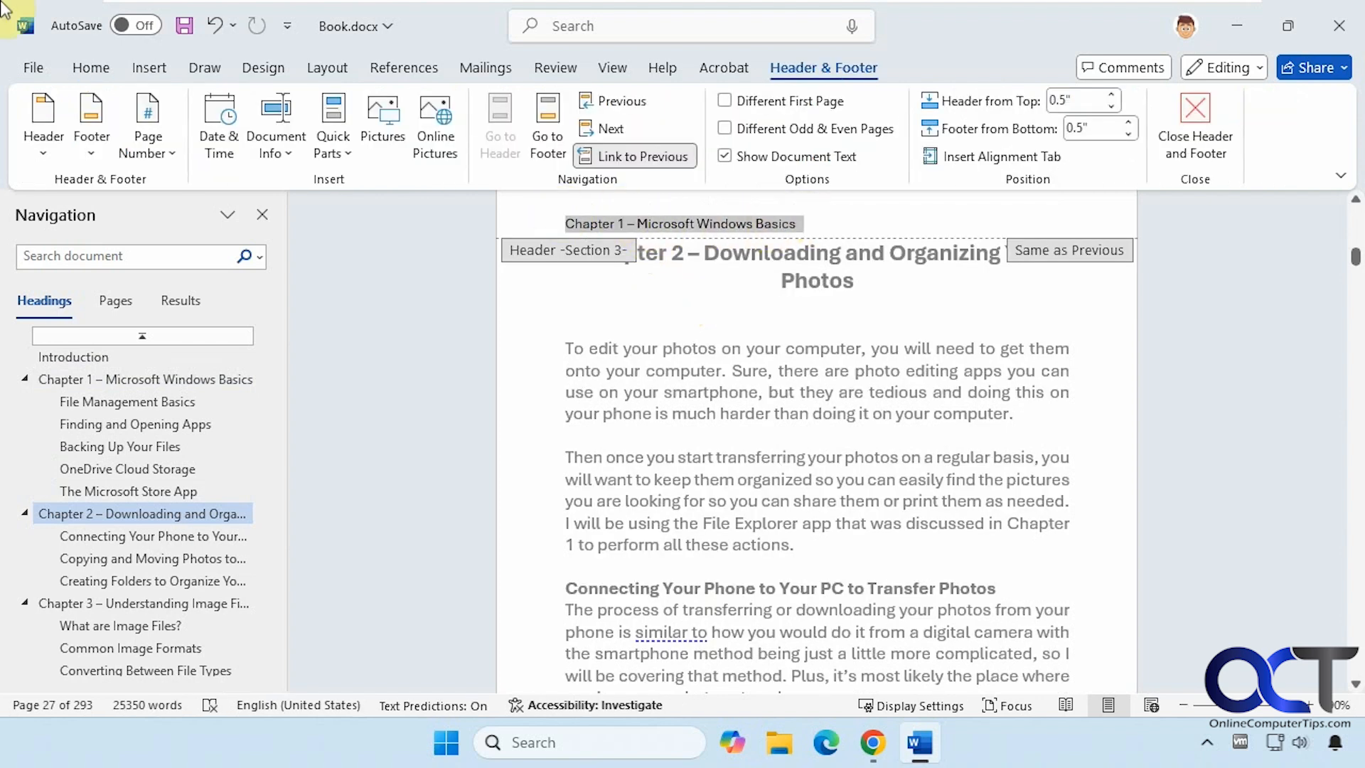
pyautogui.rightClick(609, 225)
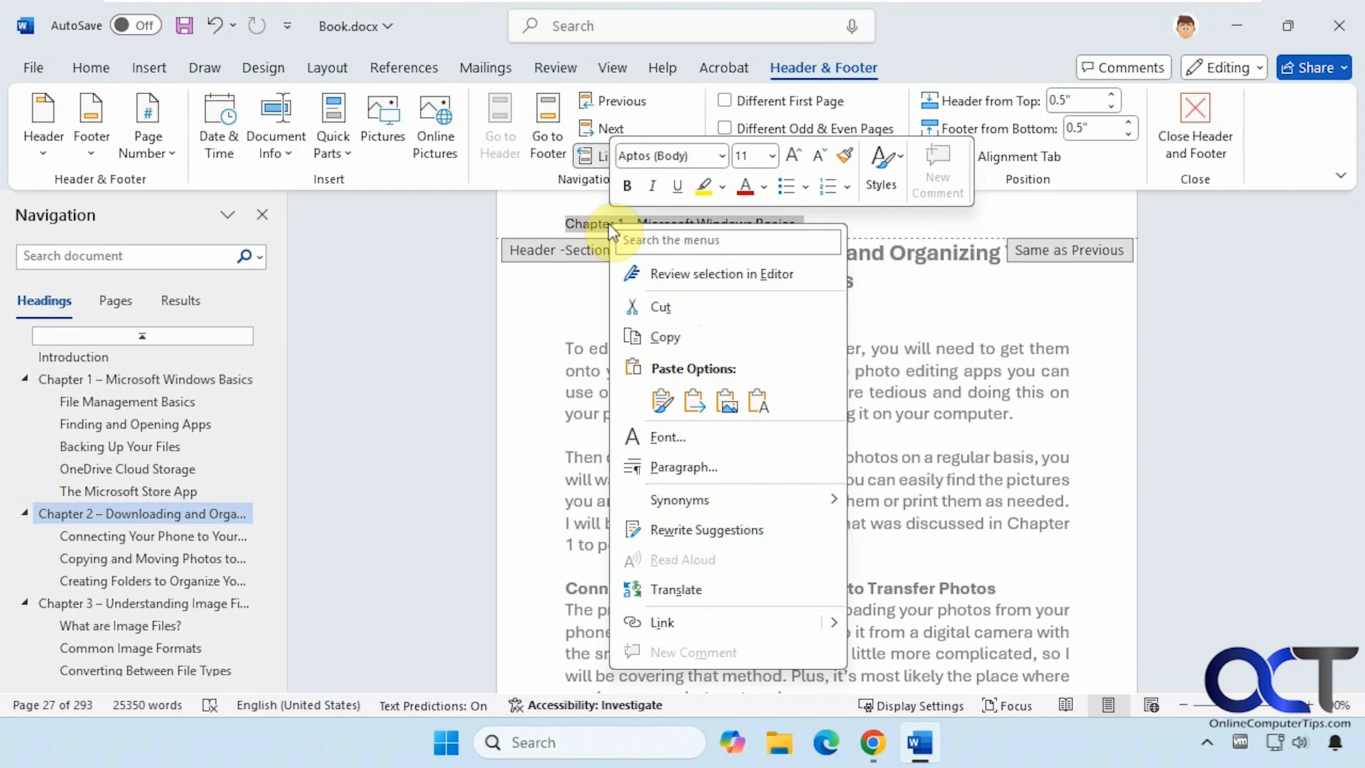
pyautogui.click(756, 400)
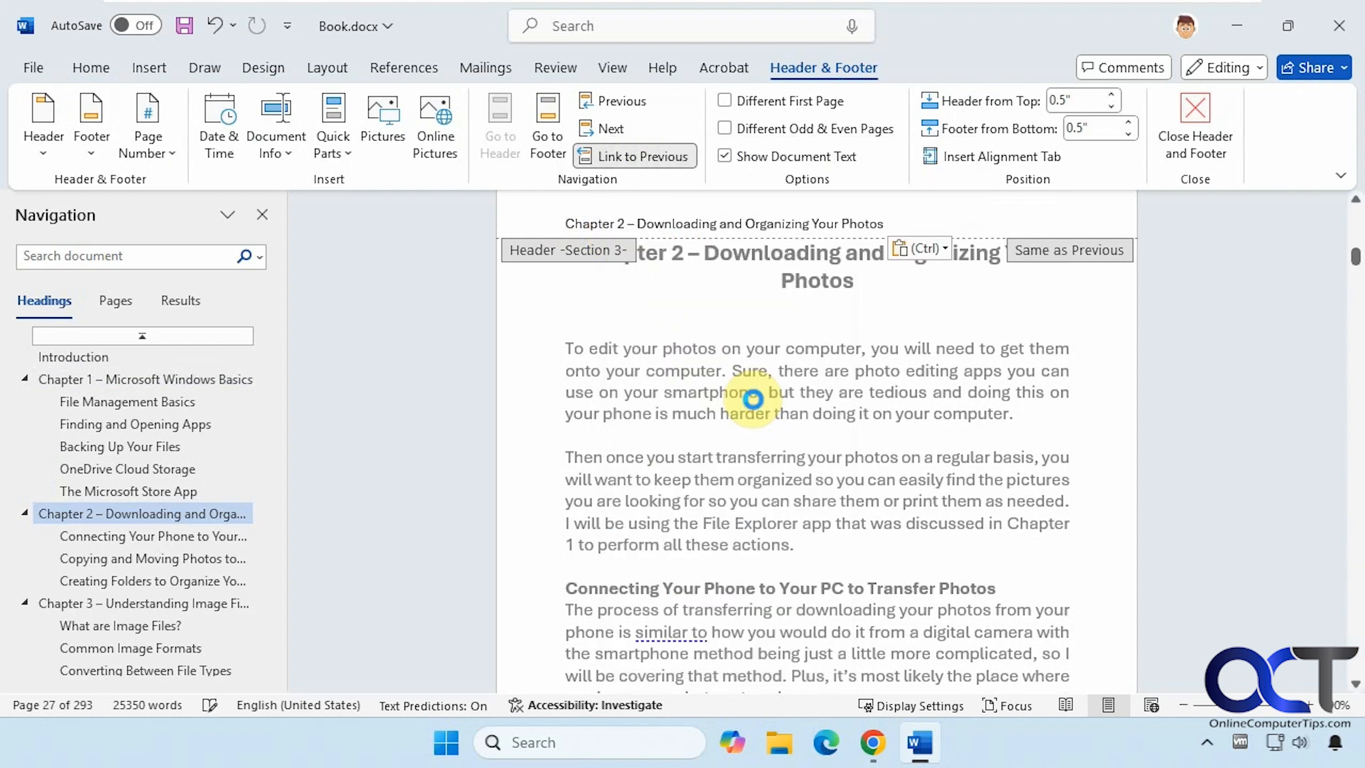
pyautogui.click(625, 158)
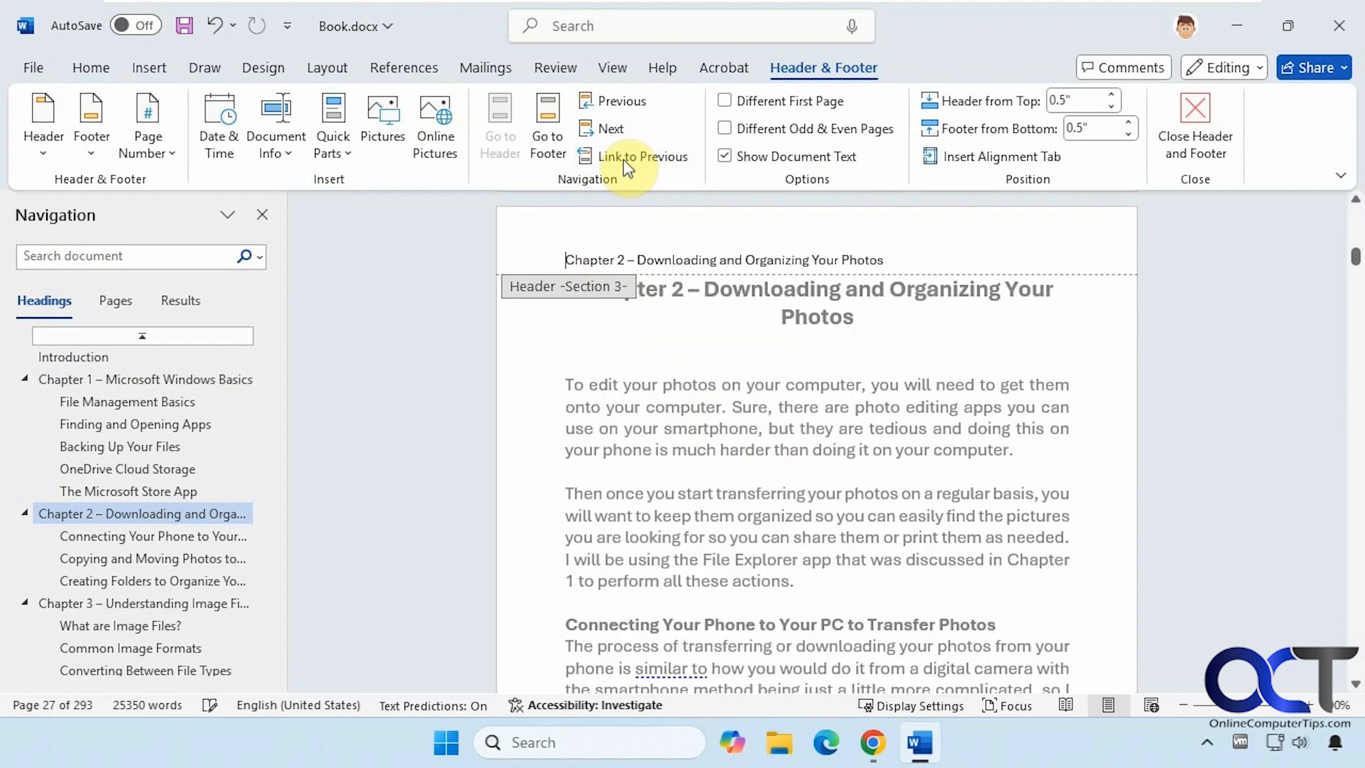
# Replace the header text of the Chapter 3 section with the copied Chapter 3 heading, text only, and unlink it from the previous section
pyautogui.click(169, 599)
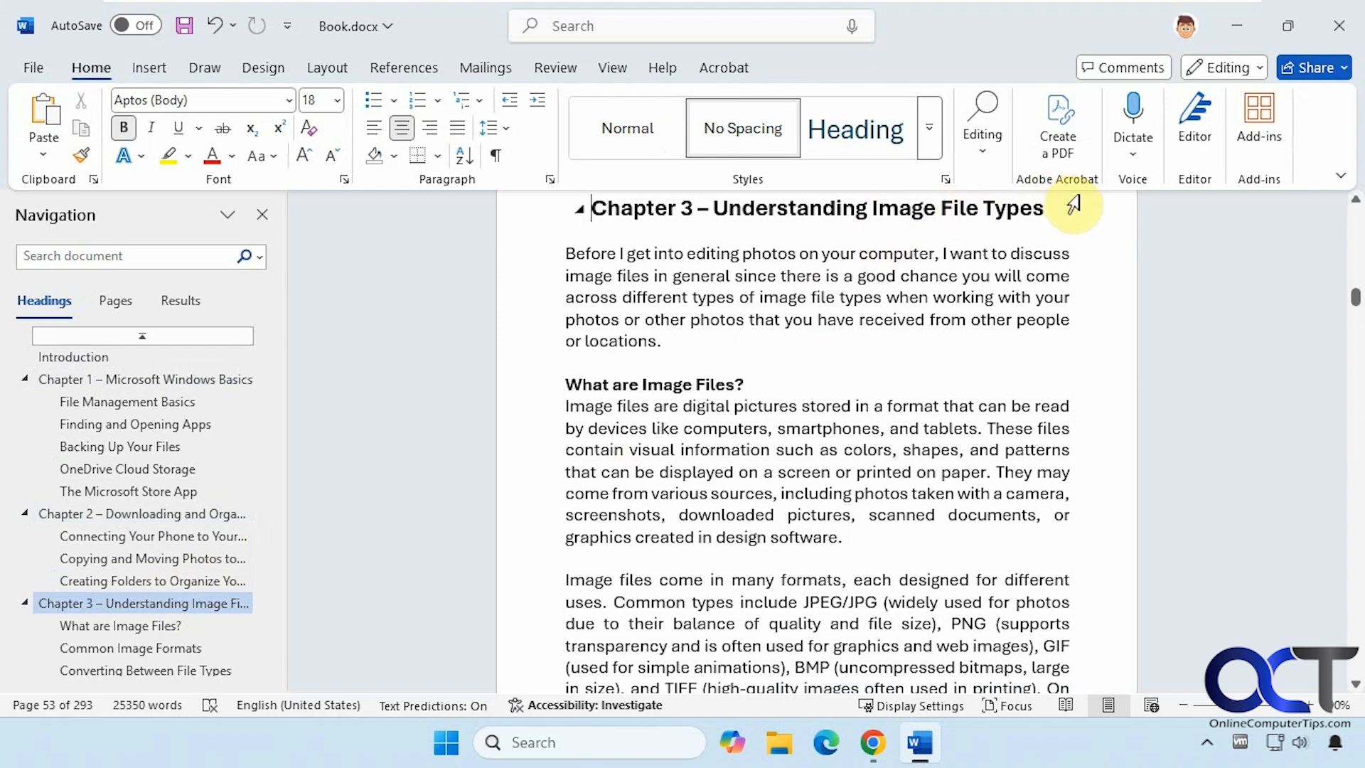
pyautogui.moveTo(1070, 208); pyautogui.dragTo(647, 211)
pyautogui.hotkey('ctrl', 'c')
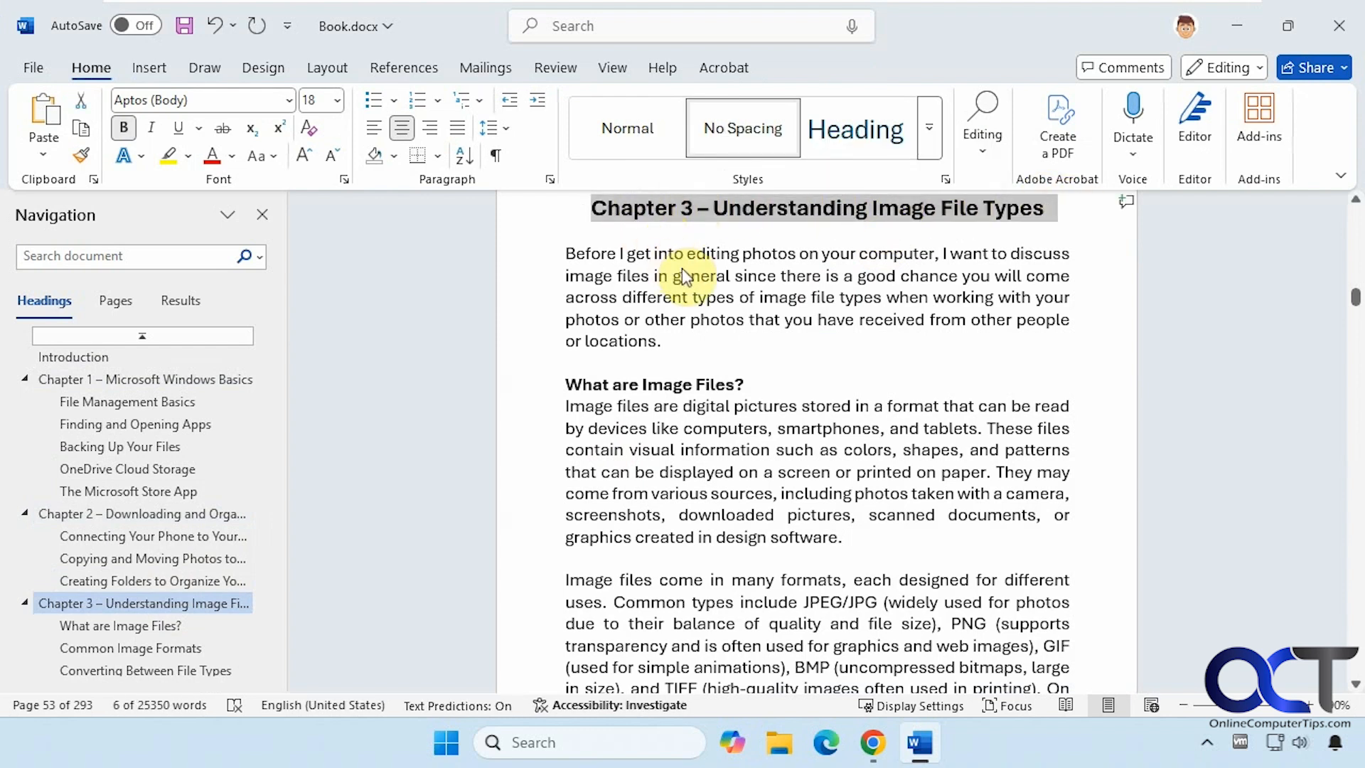
pyautogui.scroll(1, 681, 267)
pyautogui.doubleClick(730, 225)
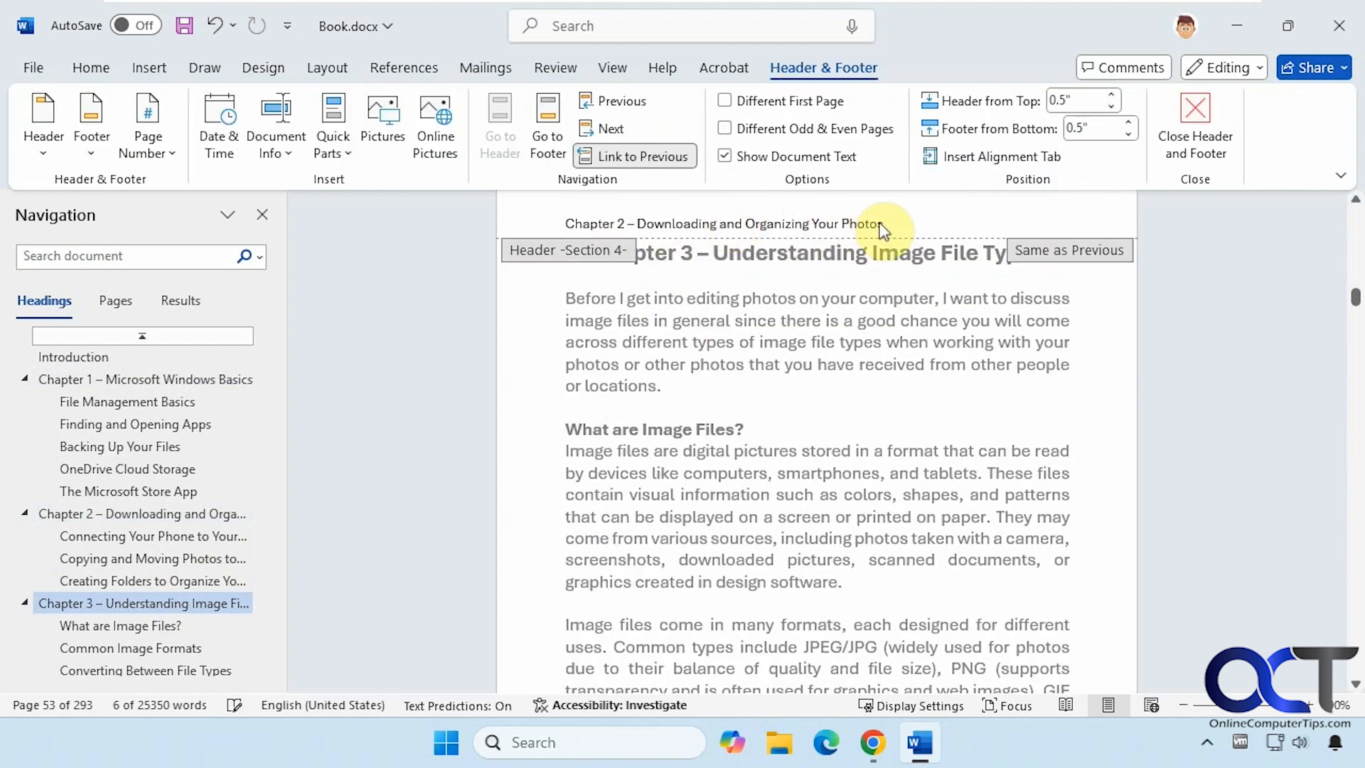
pyautogui.moveTo(885, 224); pyautogui.dragTo(573, 219)
pyautogui.rightClick(574, 220)
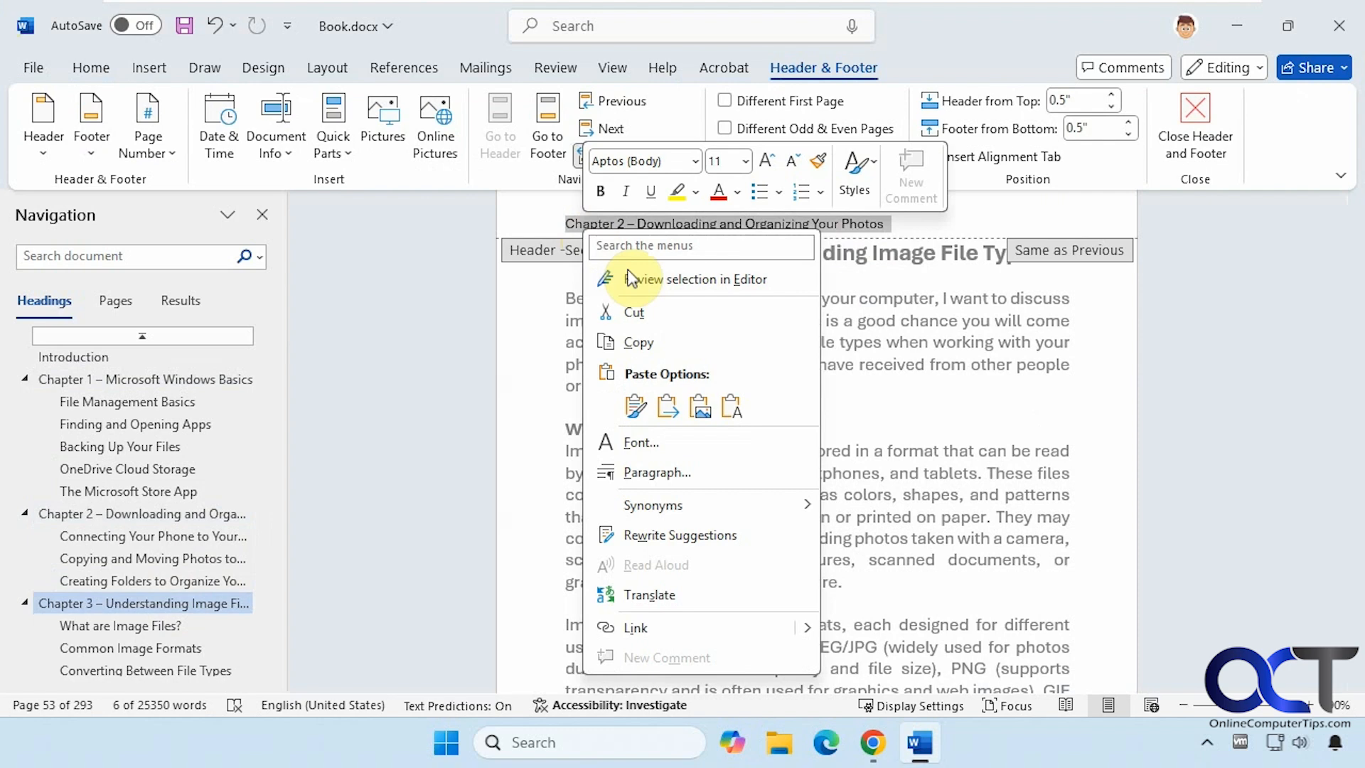
pyautogui.click(731, 406)
pyautogui.click(624, 161)
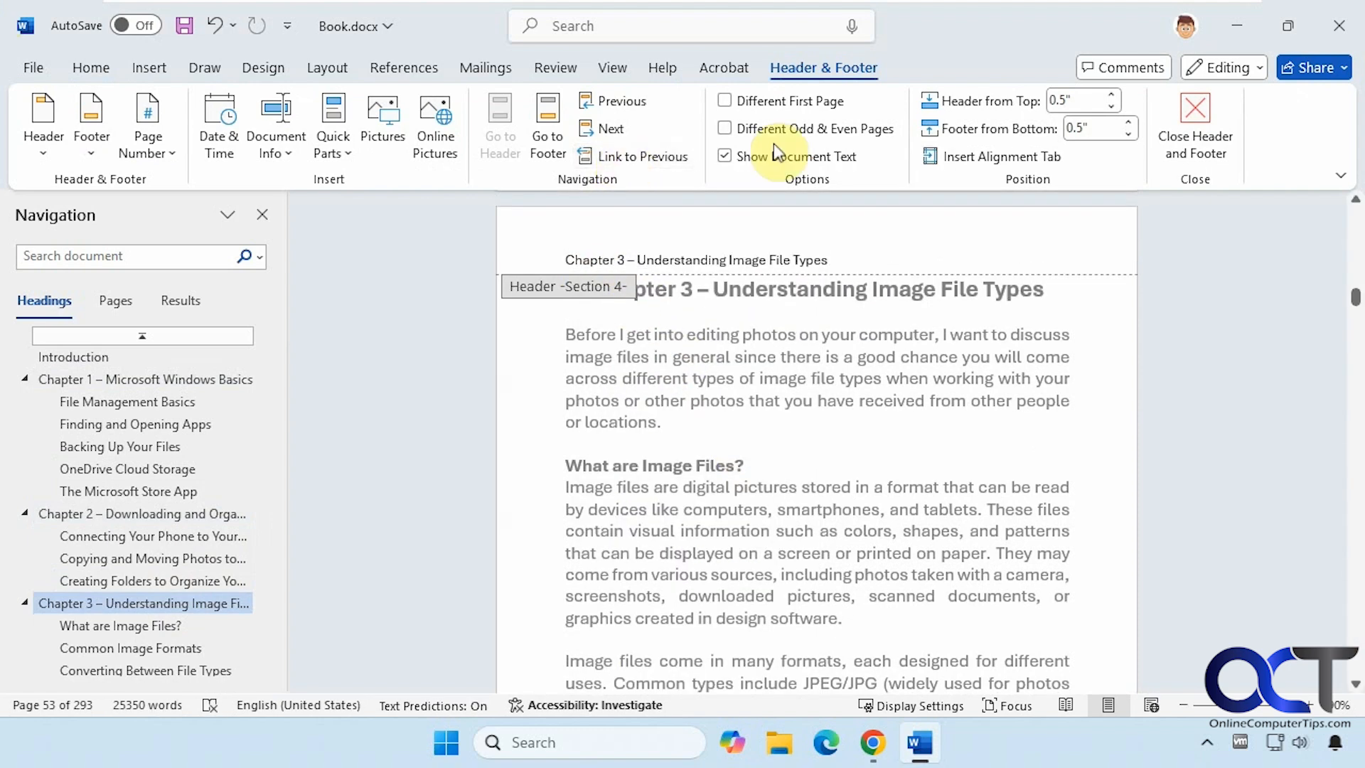
# Try a header distance of 0.2" from the top in the Chapter 3 section, restore 0.5", and leave header editing
pyautogui.click(1112, 108)
pyautogui.click(1112, 108)
pyautogui.click(1112, 108)
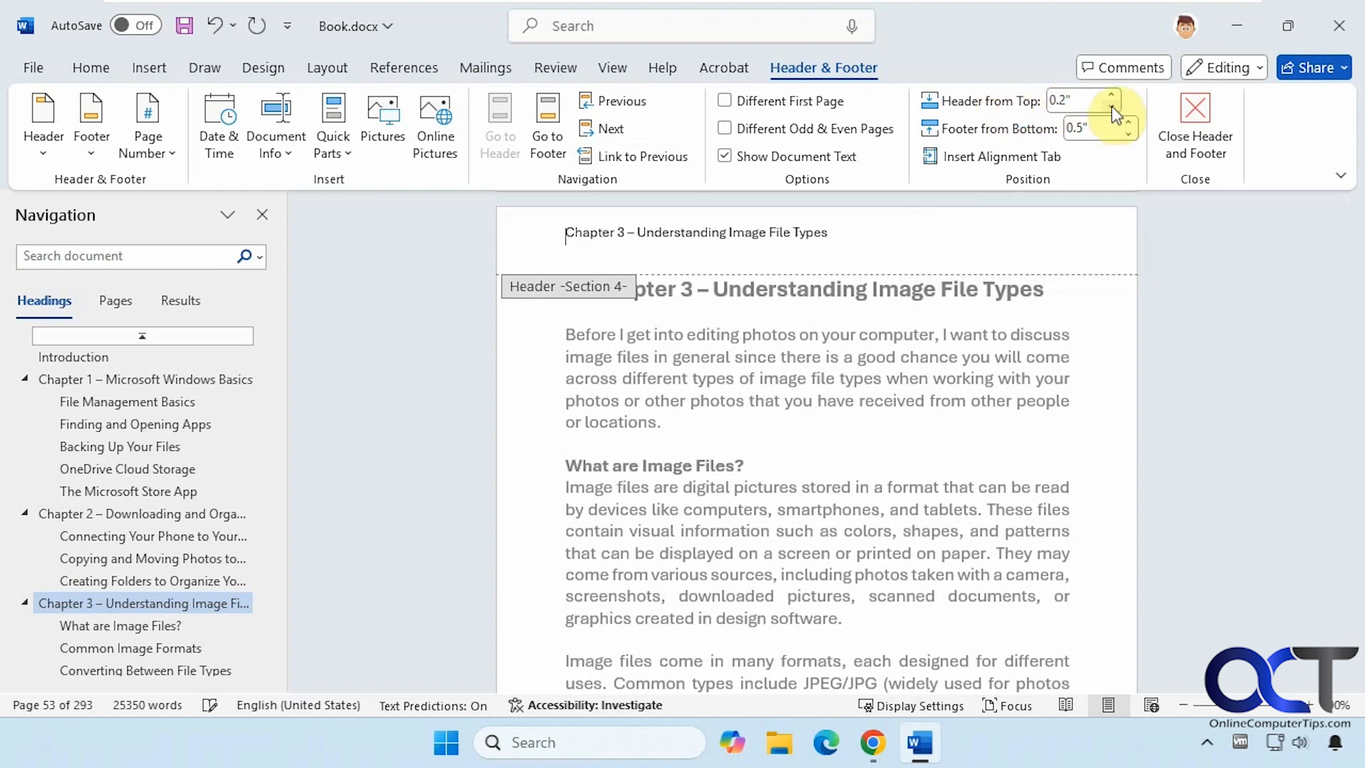
pyautogui.click(1111, 95)
pyautogui.click(1111, 95)
pyautogui.click(1111, 95)
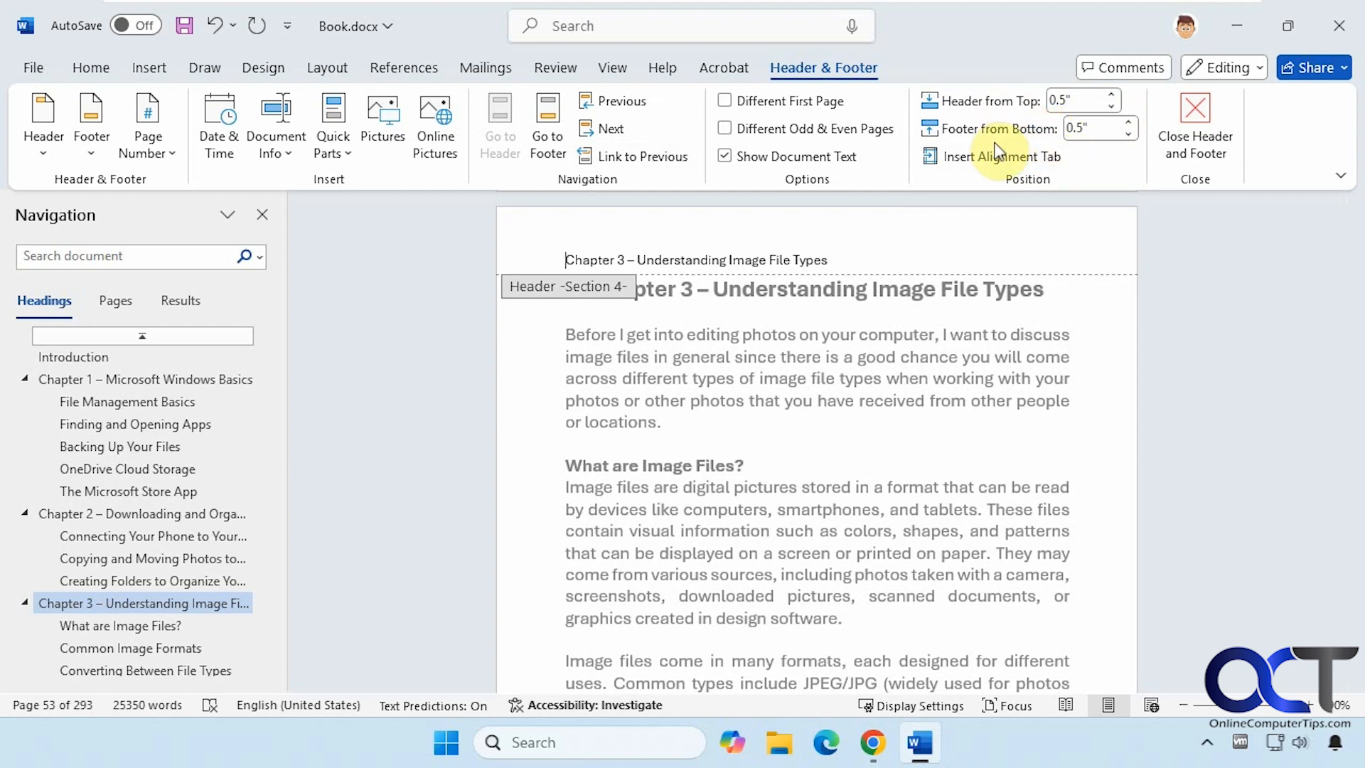
pyautogui.click(1180, 123)
# Replace the header text of the Chapter 4 section with the copied Chapter 4 heading, text only, and unlink it from the previous section
pyautogui.scroll(-3, 208, 581)
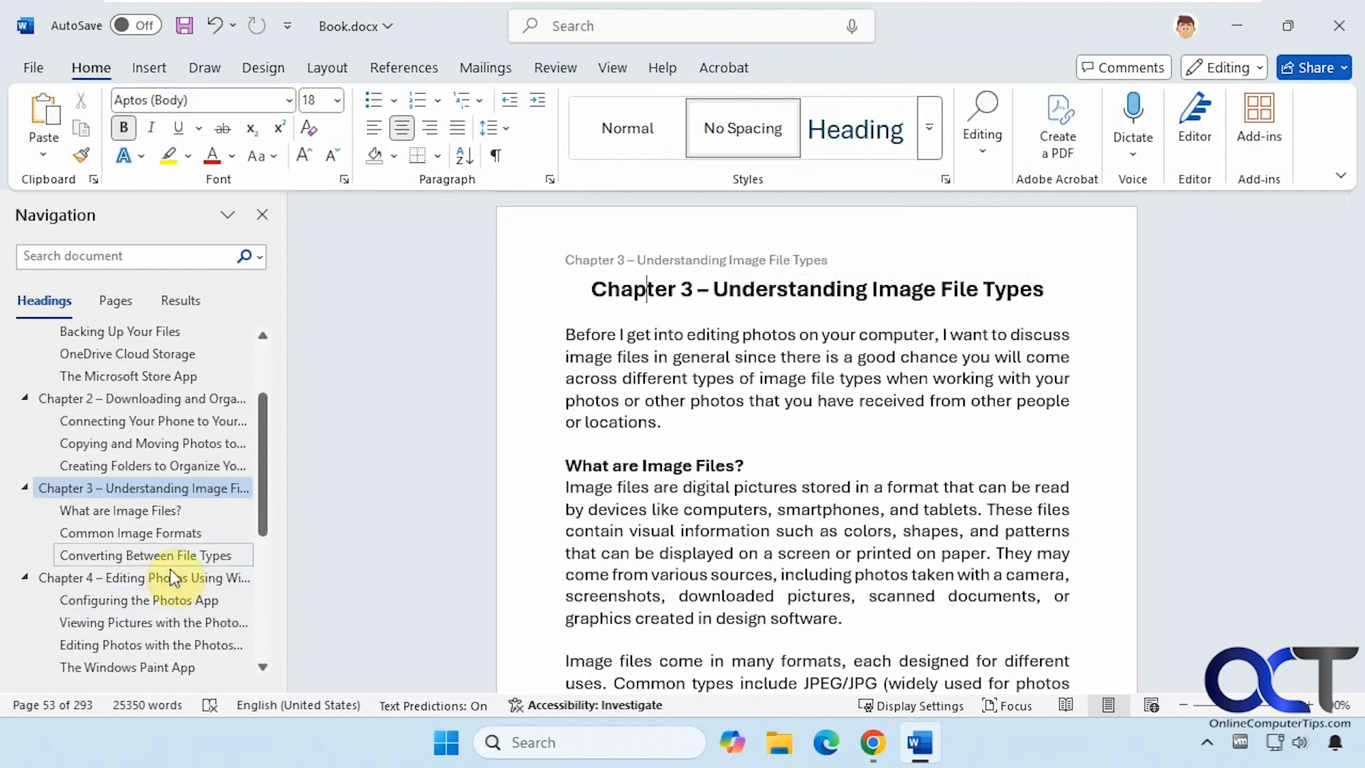
pyautogui.click(213, 578)
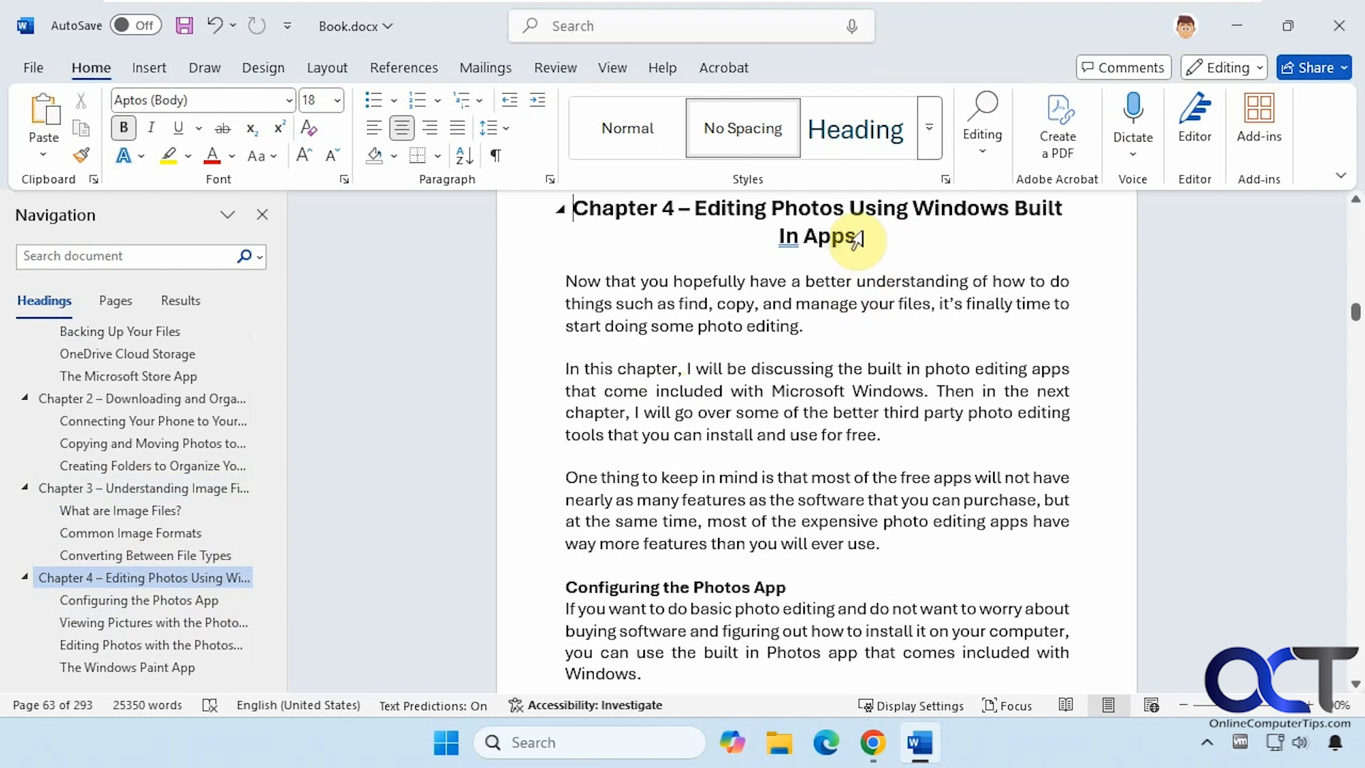
pyautogui.tripleClick(585, 206)
pyautogui.hotkey('ctrl', 'c')
pyautogui.scroll(2, 640, 298)
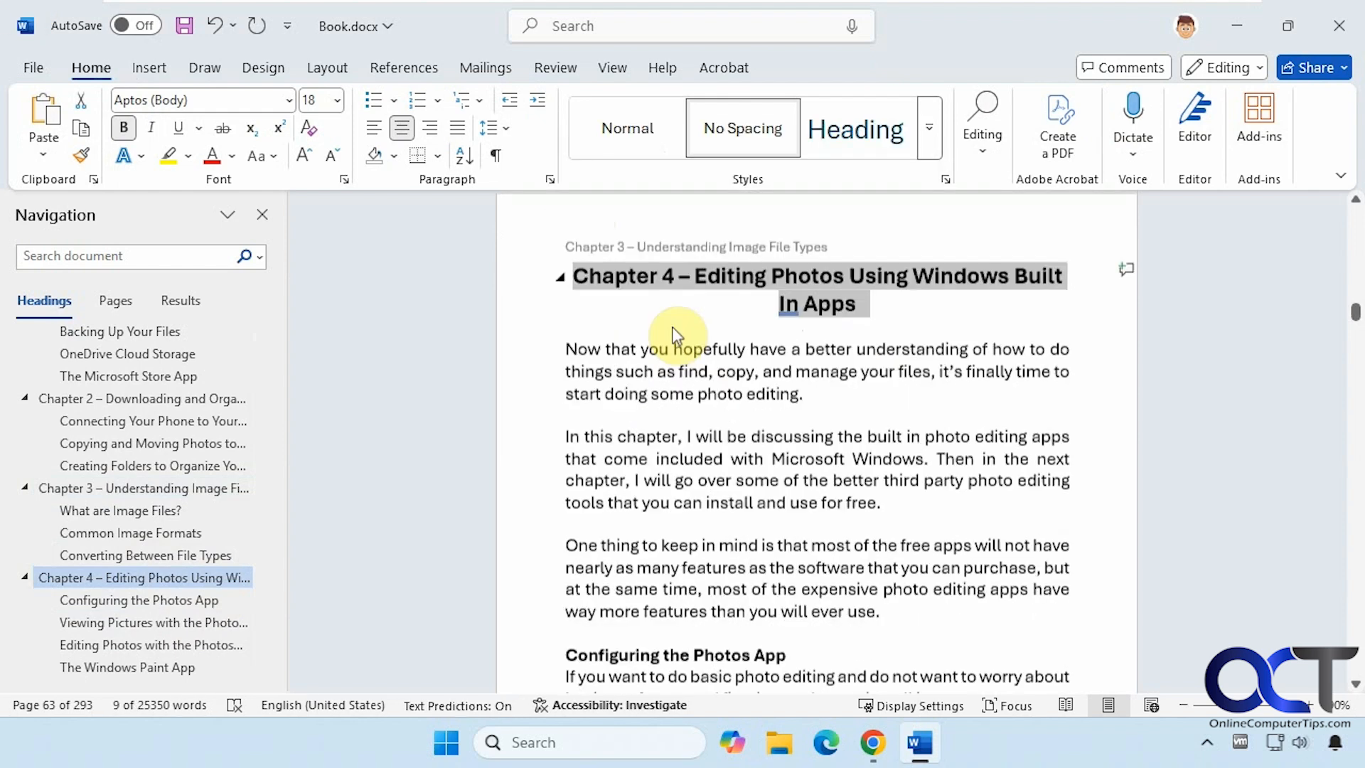
pyautogui.doubleClick(626, 273)
pyautogui.moveTo(836, 268); pyautogui.dragTo(574, 268)
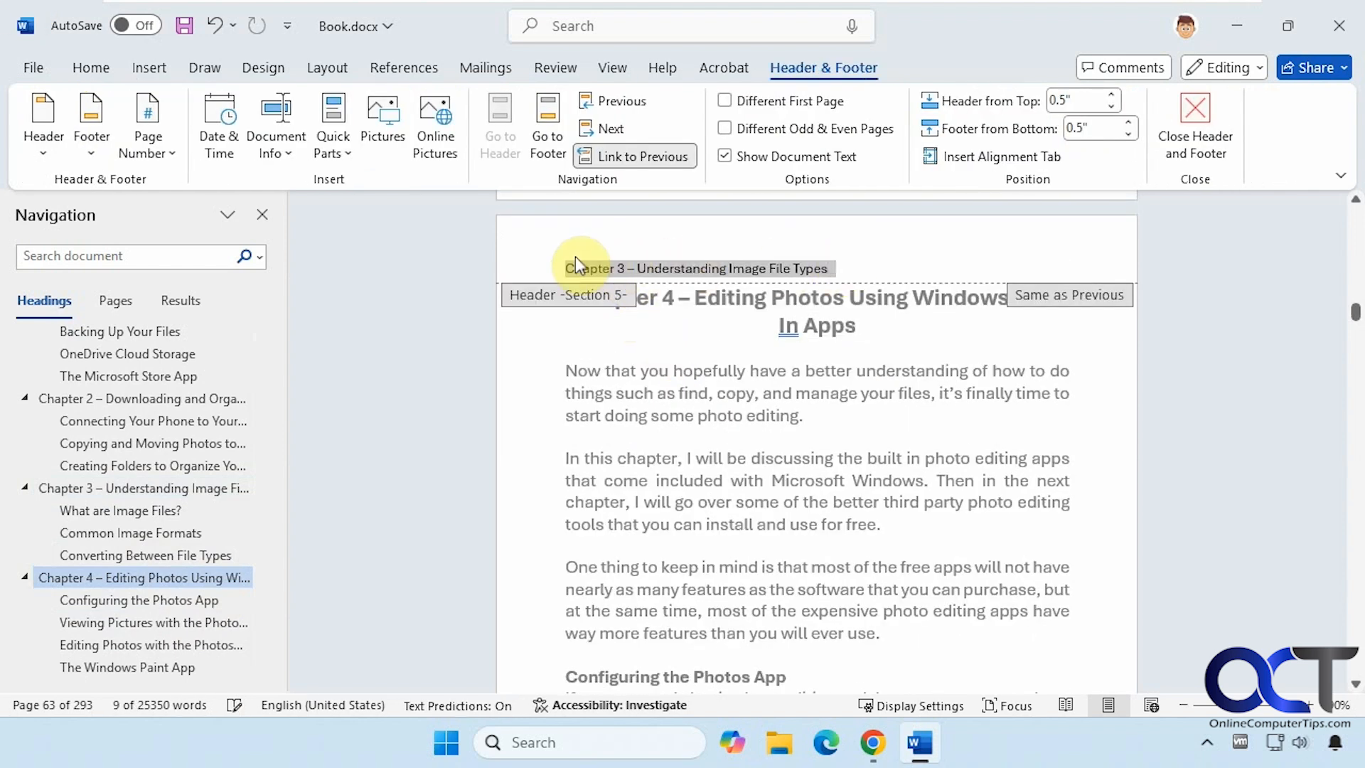
pyautogui.rightClick(577, 269)
pyautogui.click(730, 437)
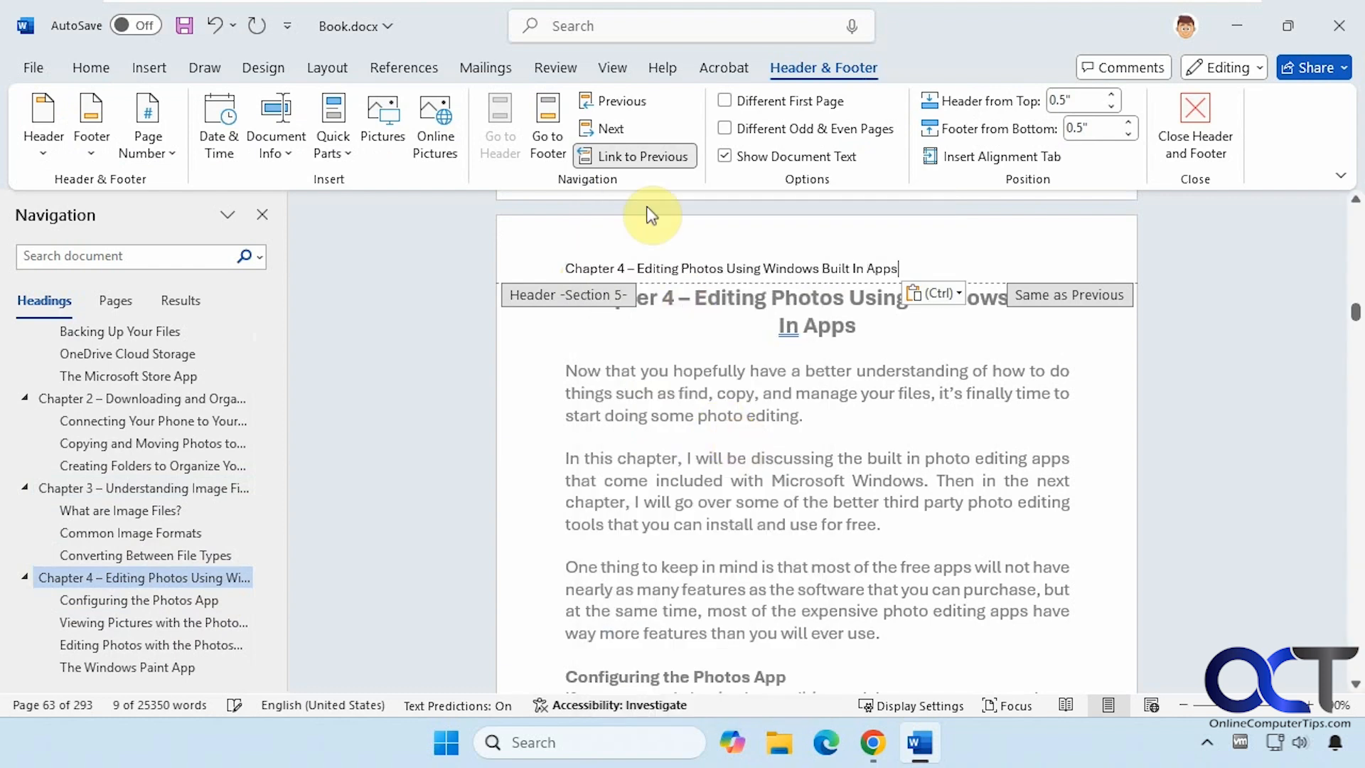
pyautogui.click(645, 160)
# Replace the header text of the Chapter 5 section with the copied Chapter 5 – Recommended Photo Editing Apps heading, pasted as text only
pyautogui.scroll(-1, 190, 561)
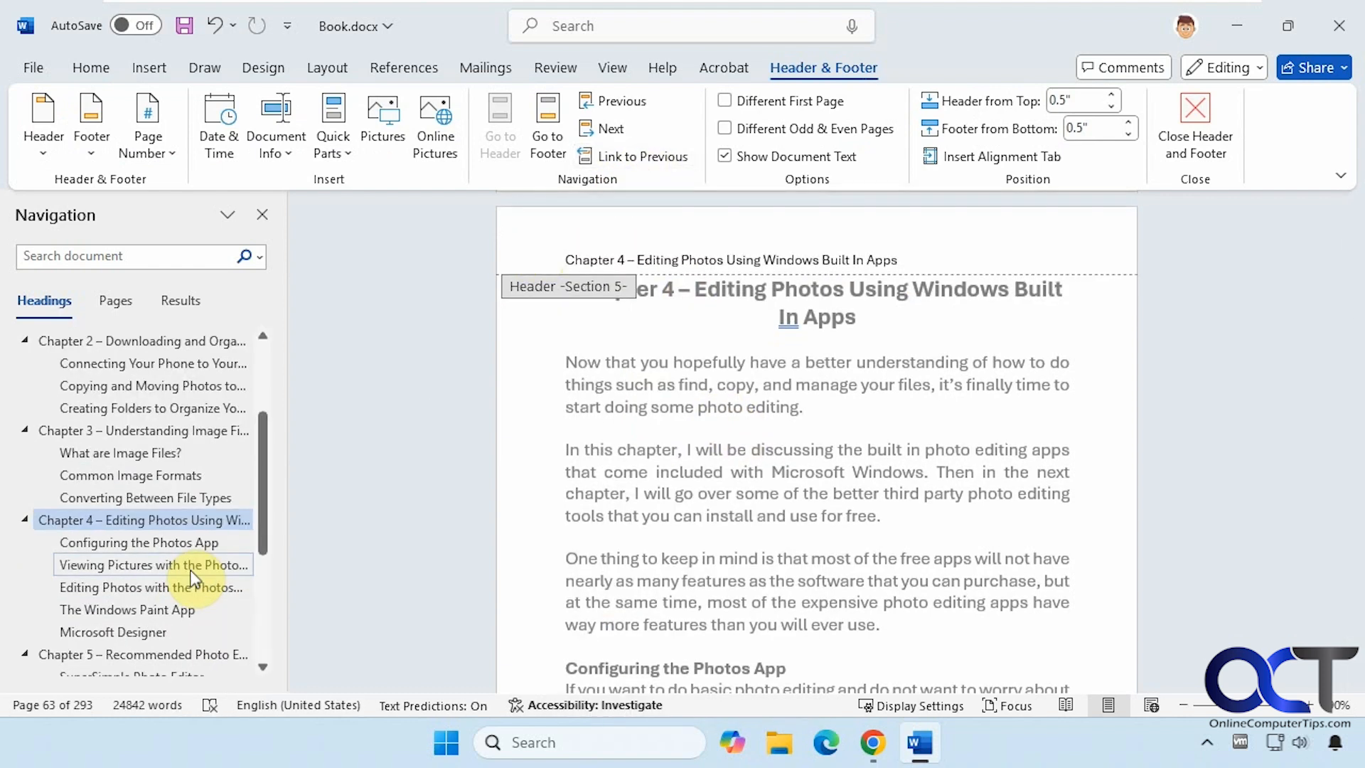
pyautogui.click(161, 654)
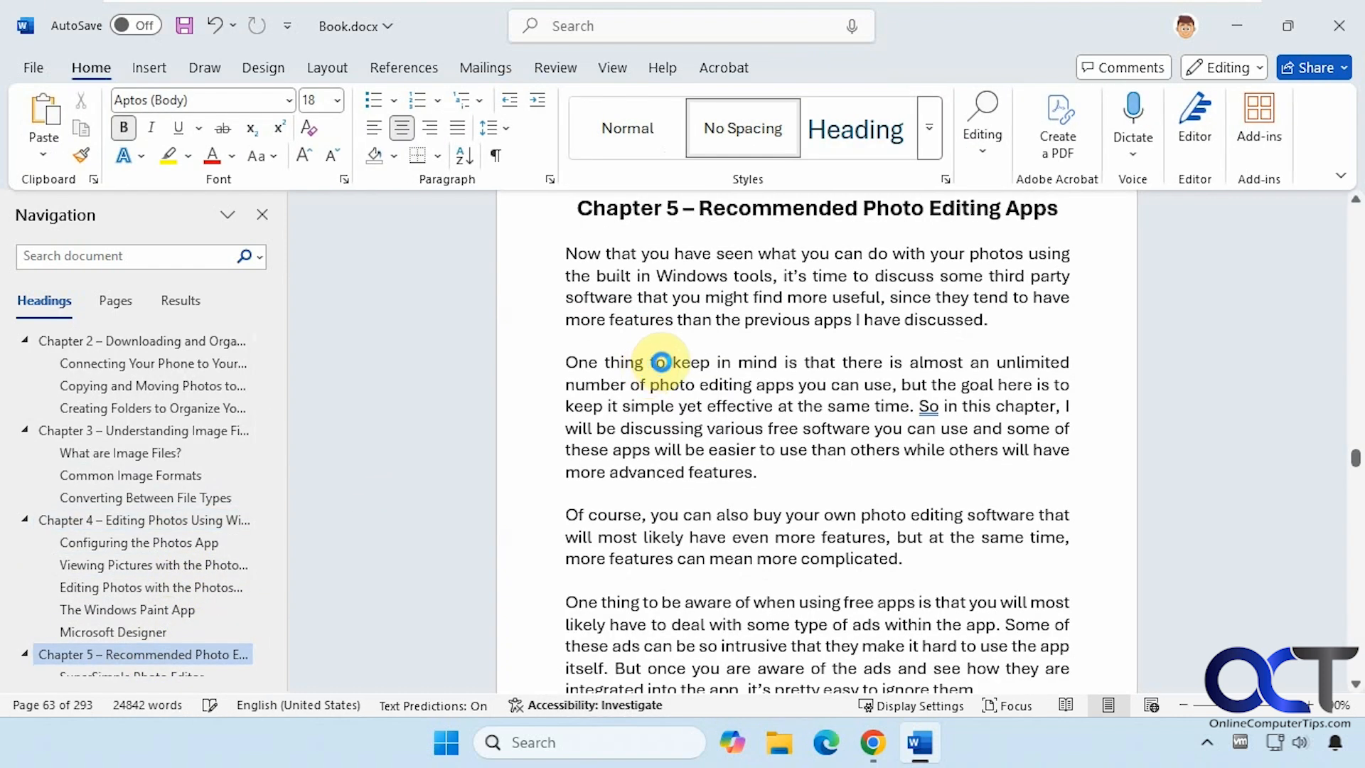
pyautogui.moveTo(1063, 207); pyautogui.dragTo(640, 207)
pyautogui.hotkey('ctrl', 'c')
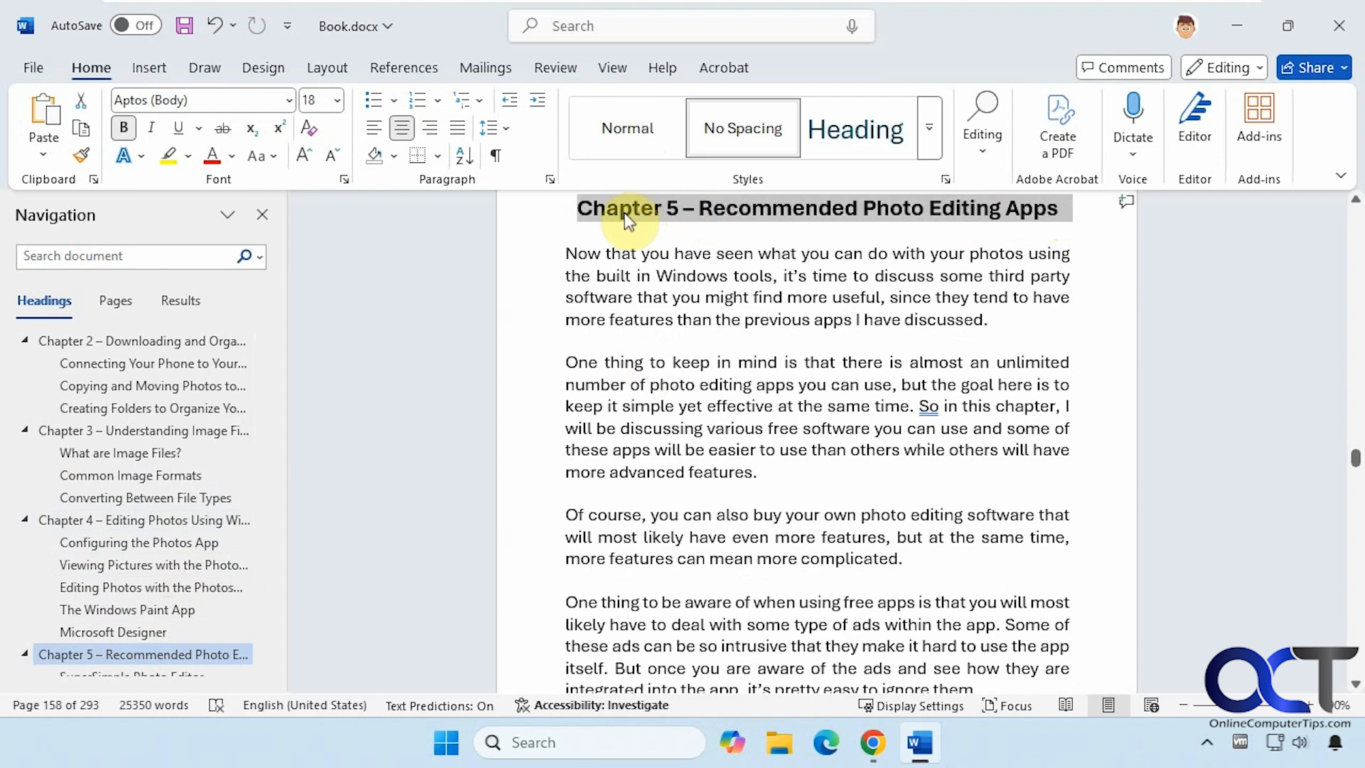
pyautogui.scroll(1, 716, 295)
pyautogui.doubleClick(636, 266)
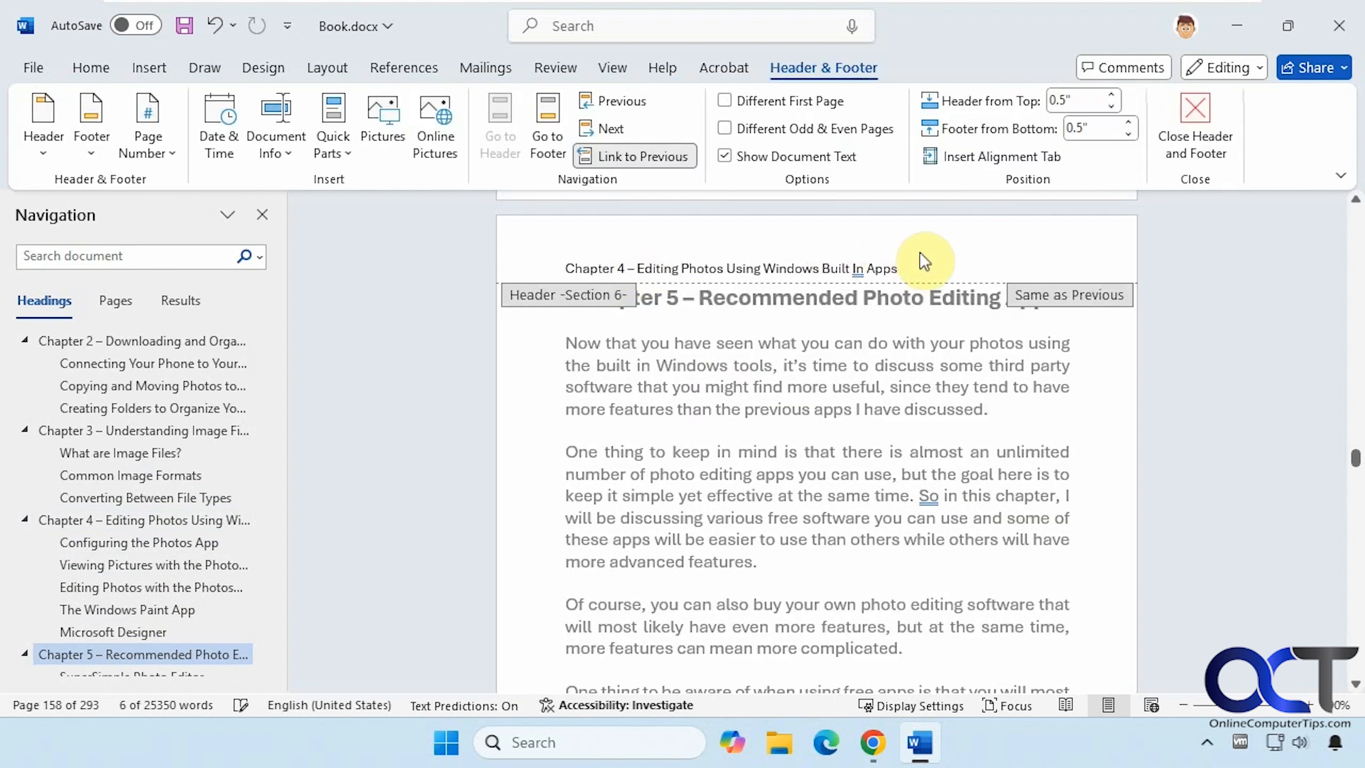
pyautogui.rightClick(566, 264)
pyautogui.click(731, 440)
# Go to the Chapter 6 – Saving, Resizing, Sharing, & Printing Your Photos heading and copy its full two-line text
pyautogui.scroll(-3, 215, 473)
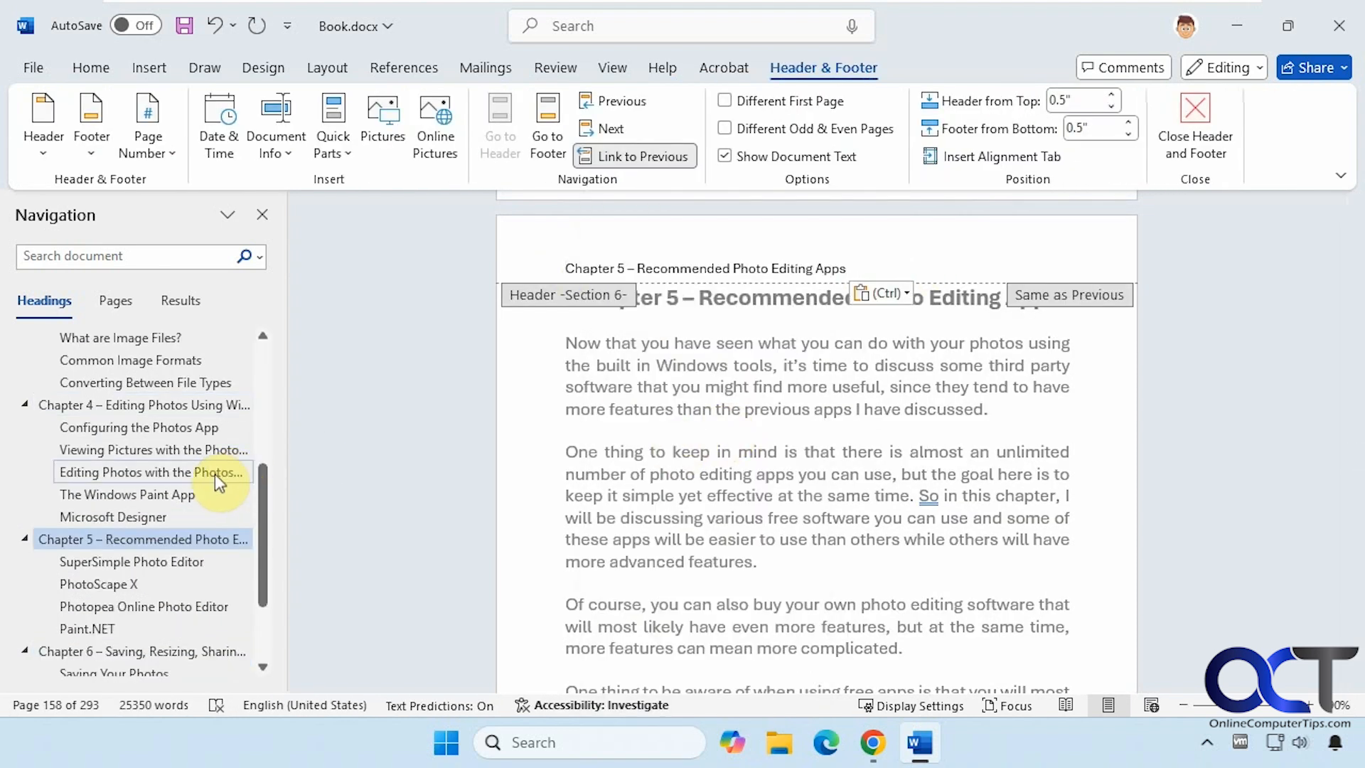
pyautogui.click(114, 650)
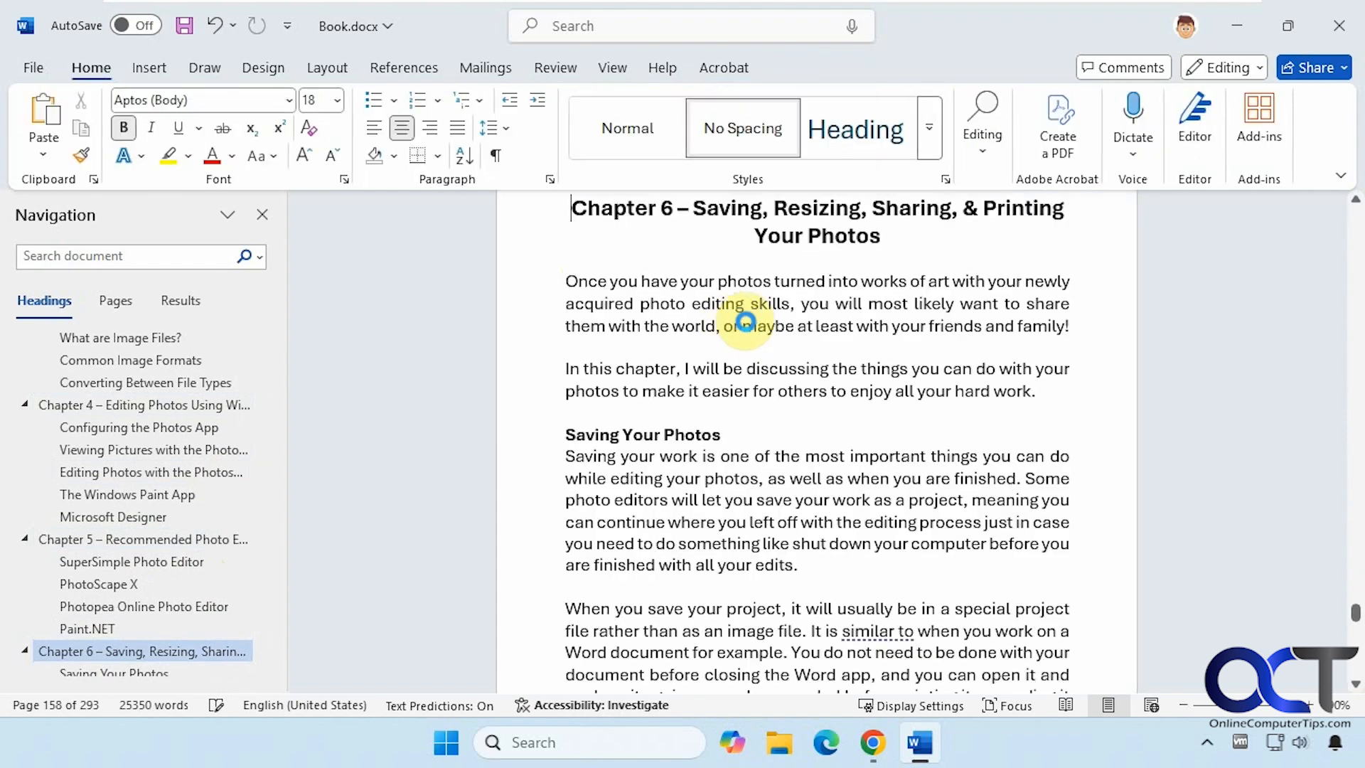
pyautogui.moveTo(944, 242); pyautogui.dragTo(569, 208)
pyautogui.hotkey('ctrl', 'c')
pyautogui.scroll(2, 640, 235)
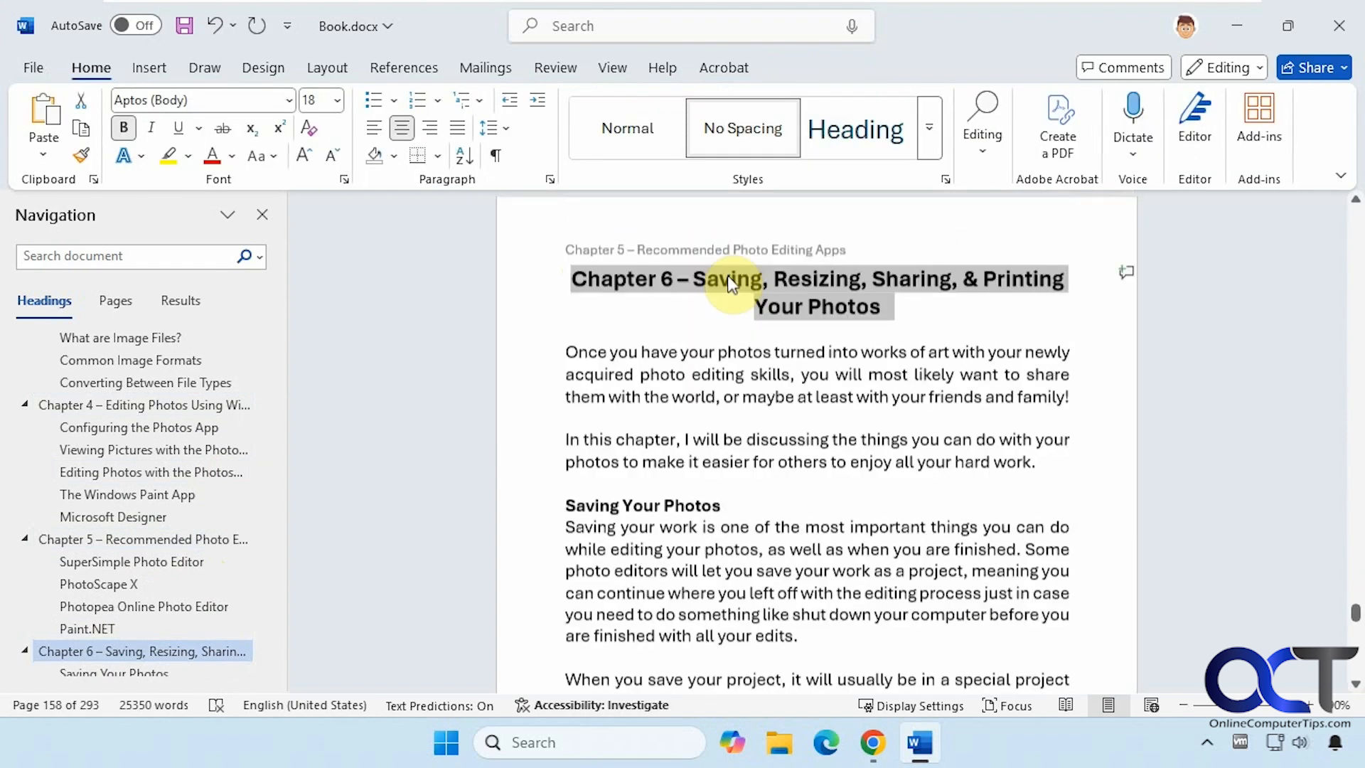
# Replace the Chapter 6 section's header with the copied heading, text only, unlink it from the previous section, and leave header editing
pyautogui.doubleClick(626, 267)
pyautogui.moveTo(852, 268); pyautogui.dragTo(568, 268)
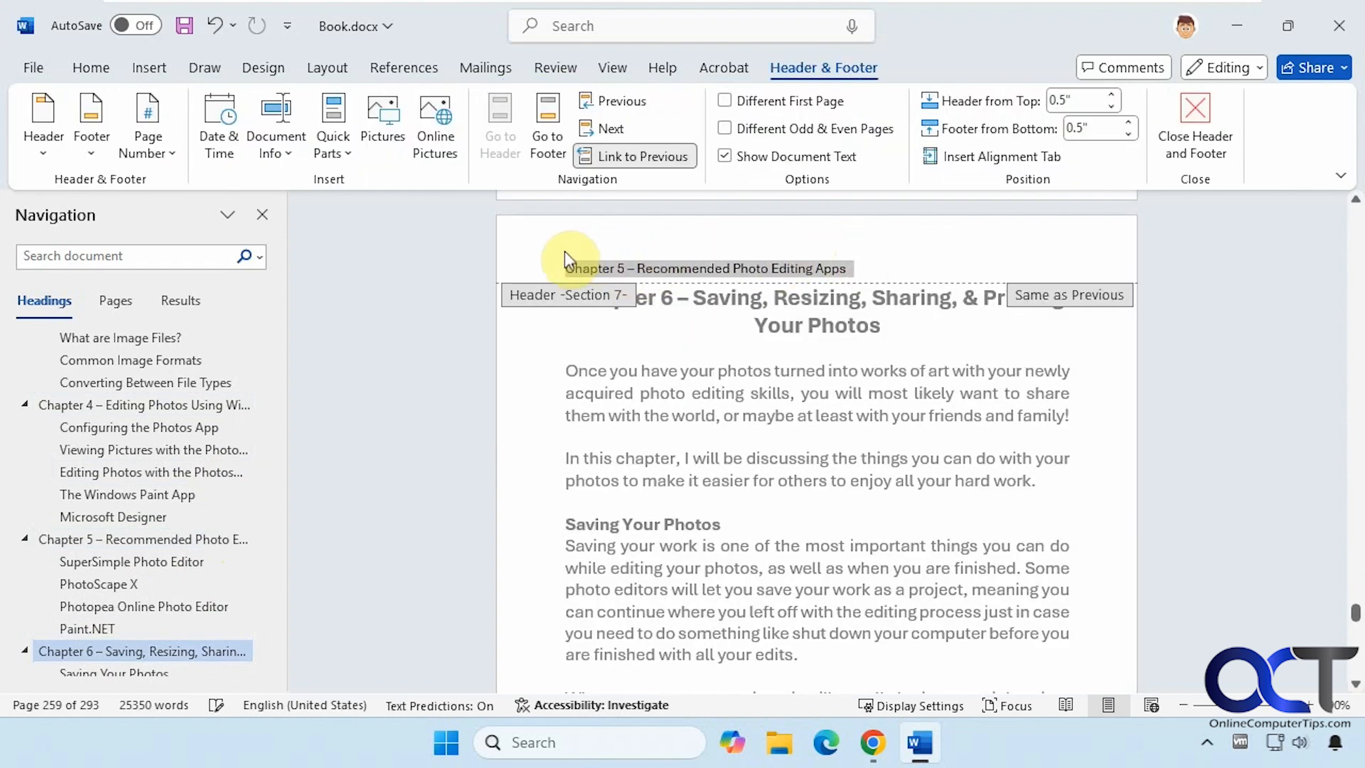
pyautogui.rightClick(574, 268)
pyautogui.click(722, 440)
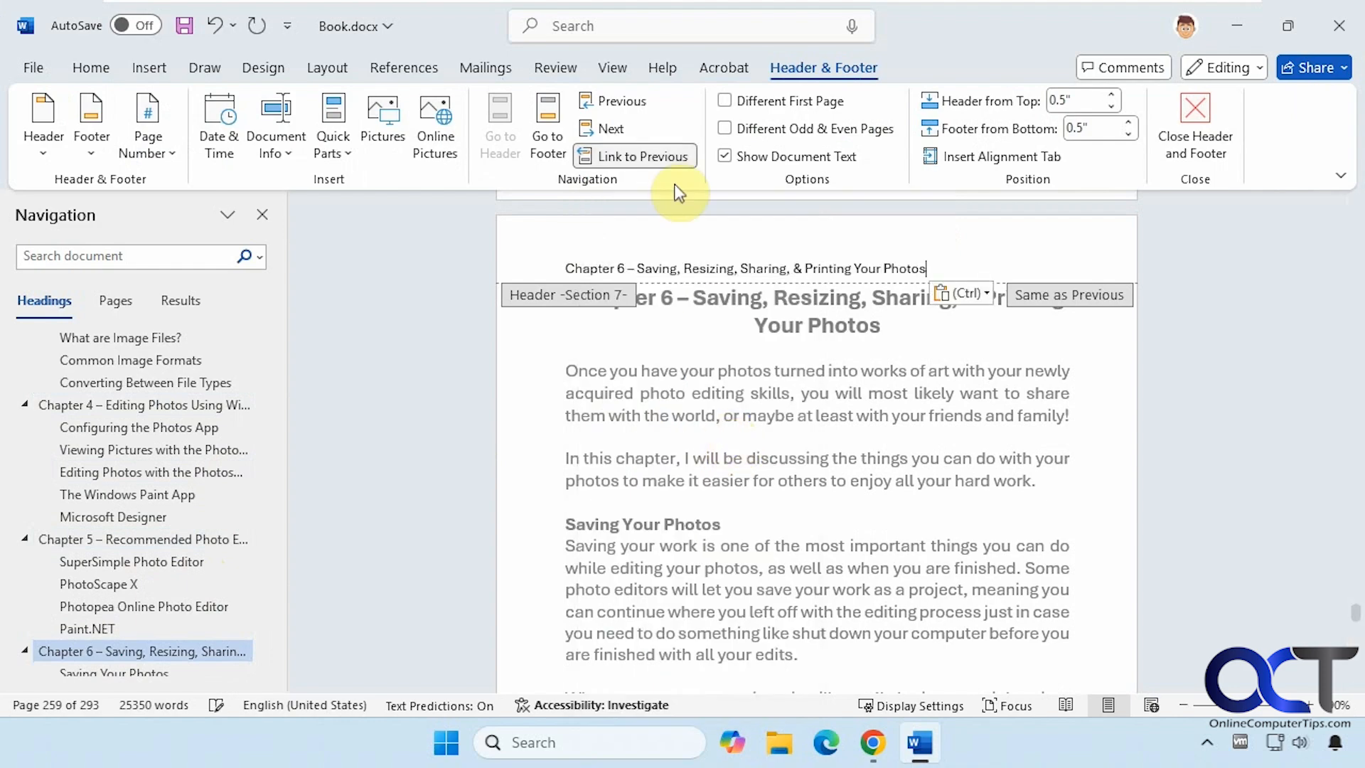
pyautogui.click(667, 157)
pyautogui.click(1202, 118)
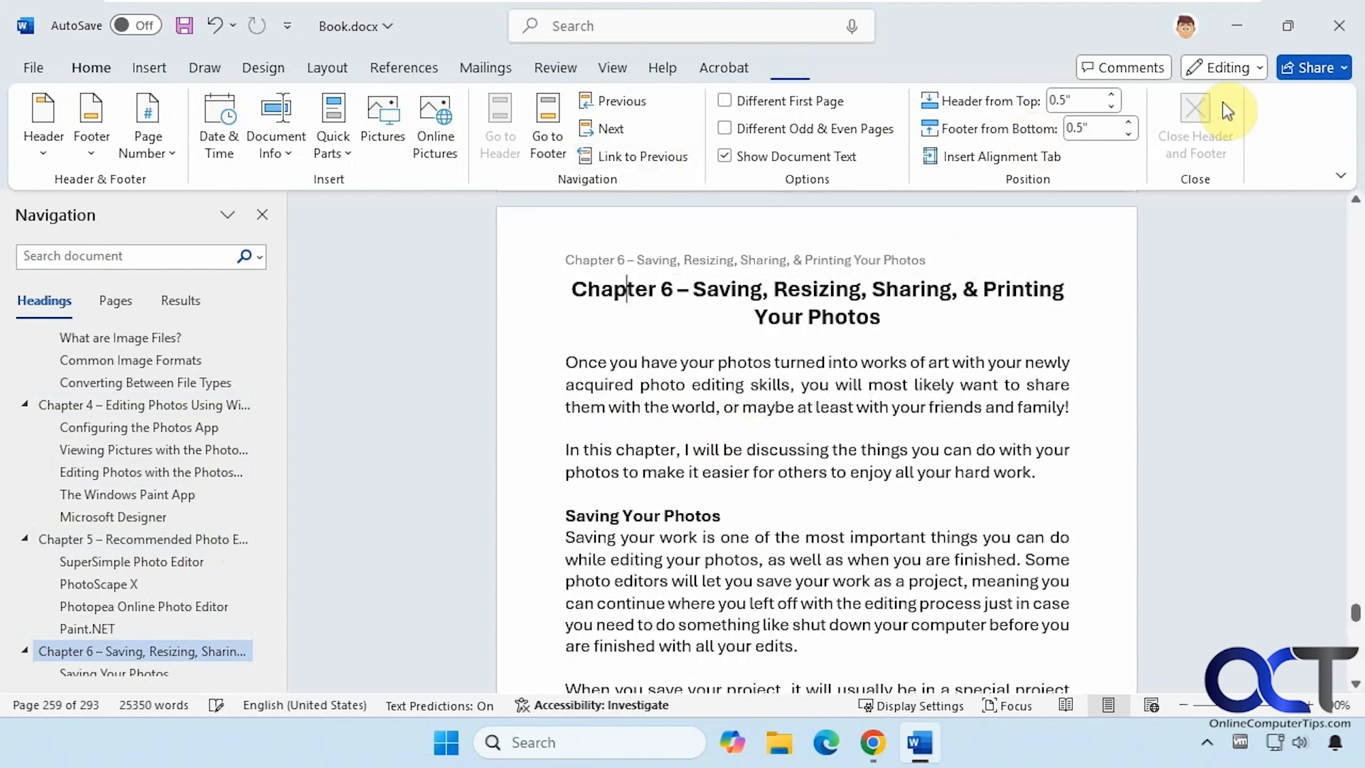
# Check the page headers through the Saving Your Photos pages of Chapter 6 and the SuperSimple Photo Editor pages of Chapter 5
pyautogui.click(133, 596)
pyautogui.scroll(-8, 824, 480)
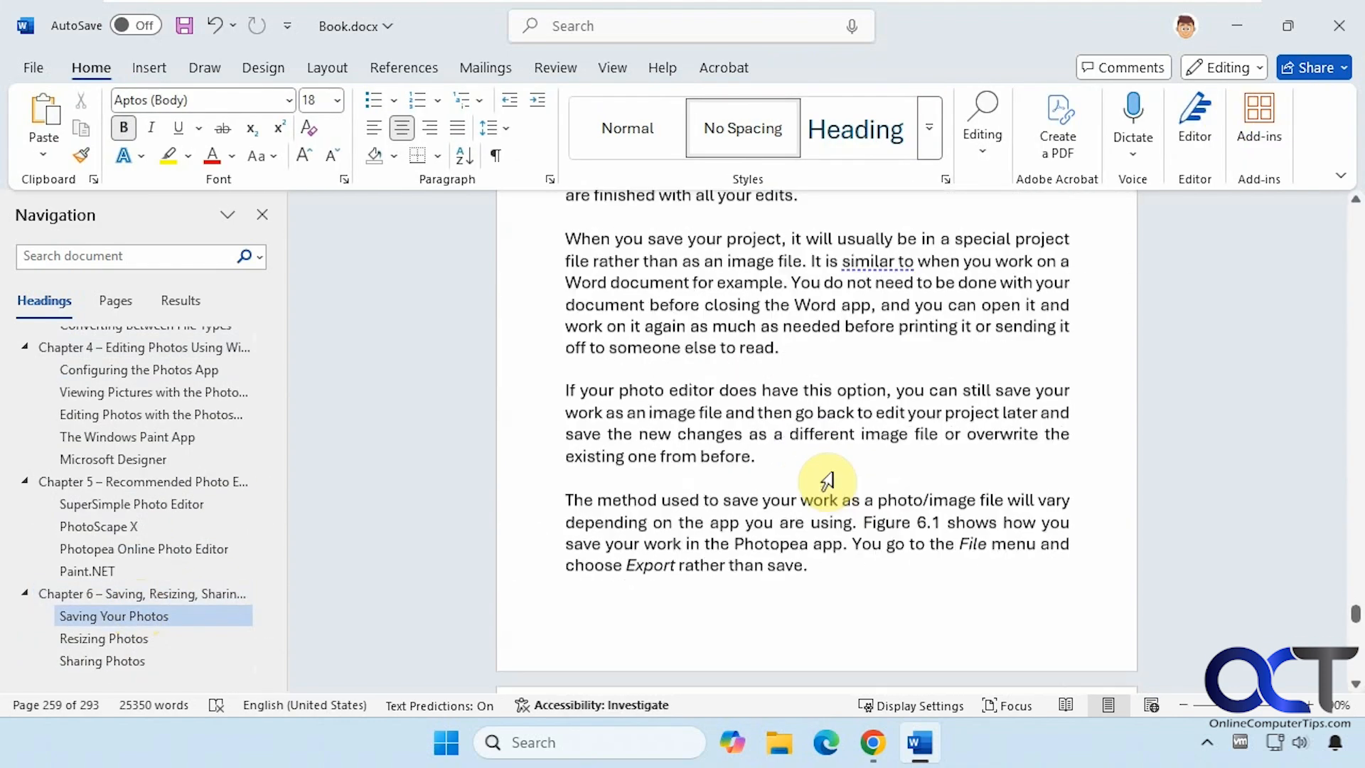
pyautogui.scroll(-9, 828, 483)
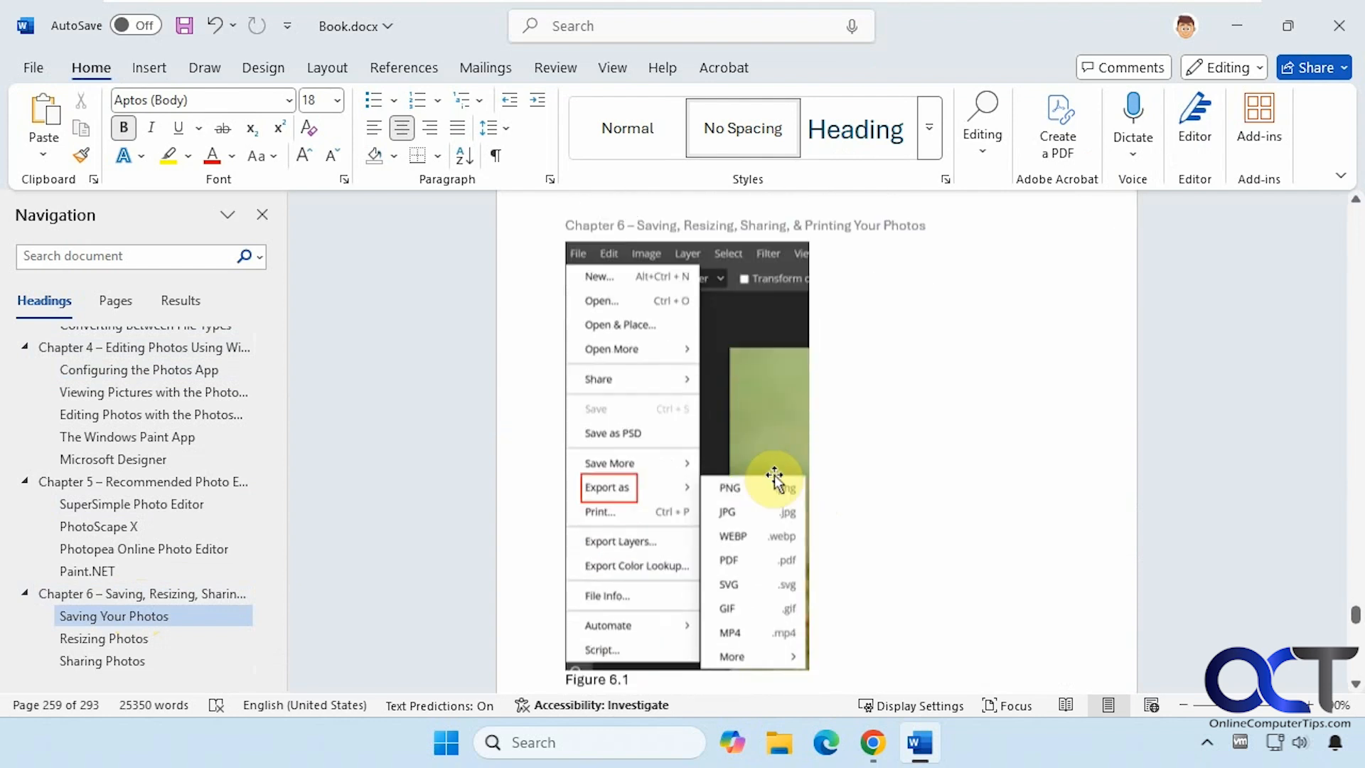
pyautogui.click(163, 504)
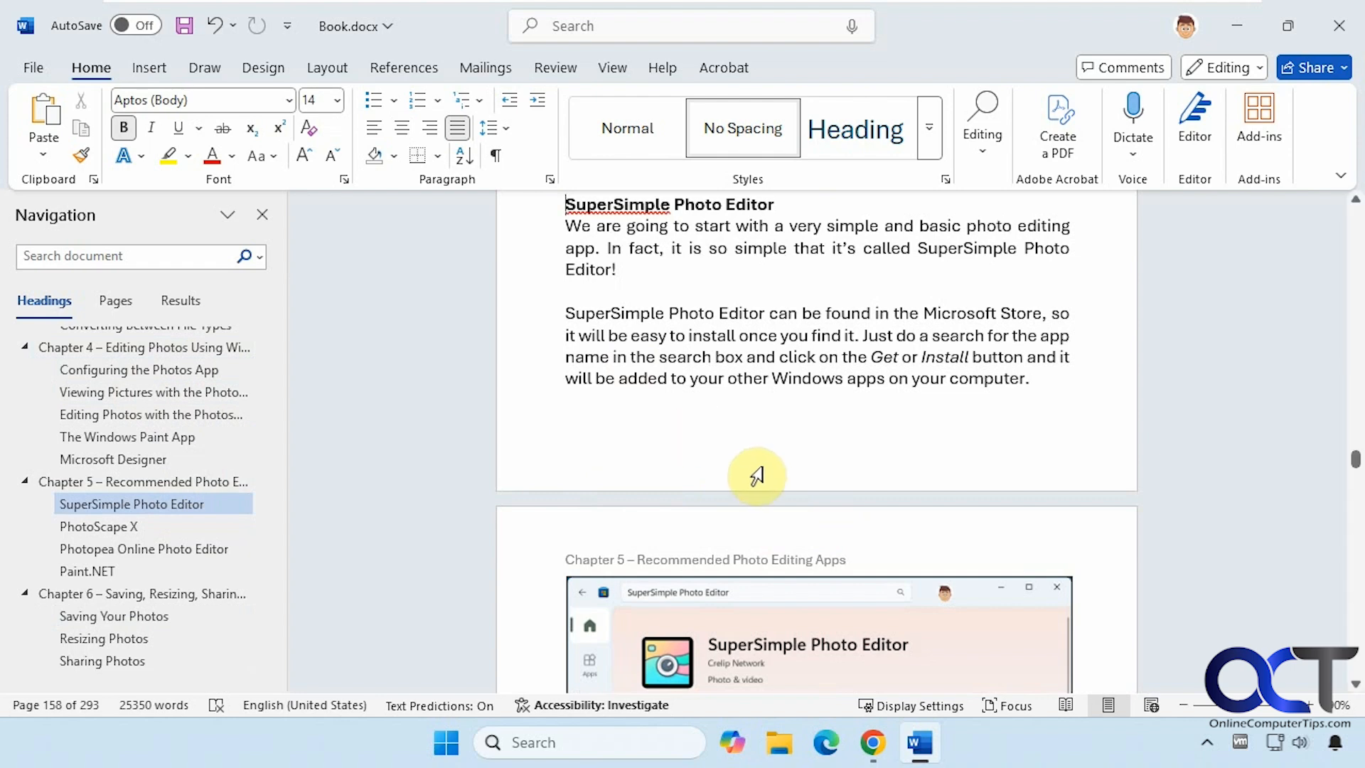
pyautogui.scroll(-1, 747, 494)
pyautogui.scroll(-9, 748, 494)
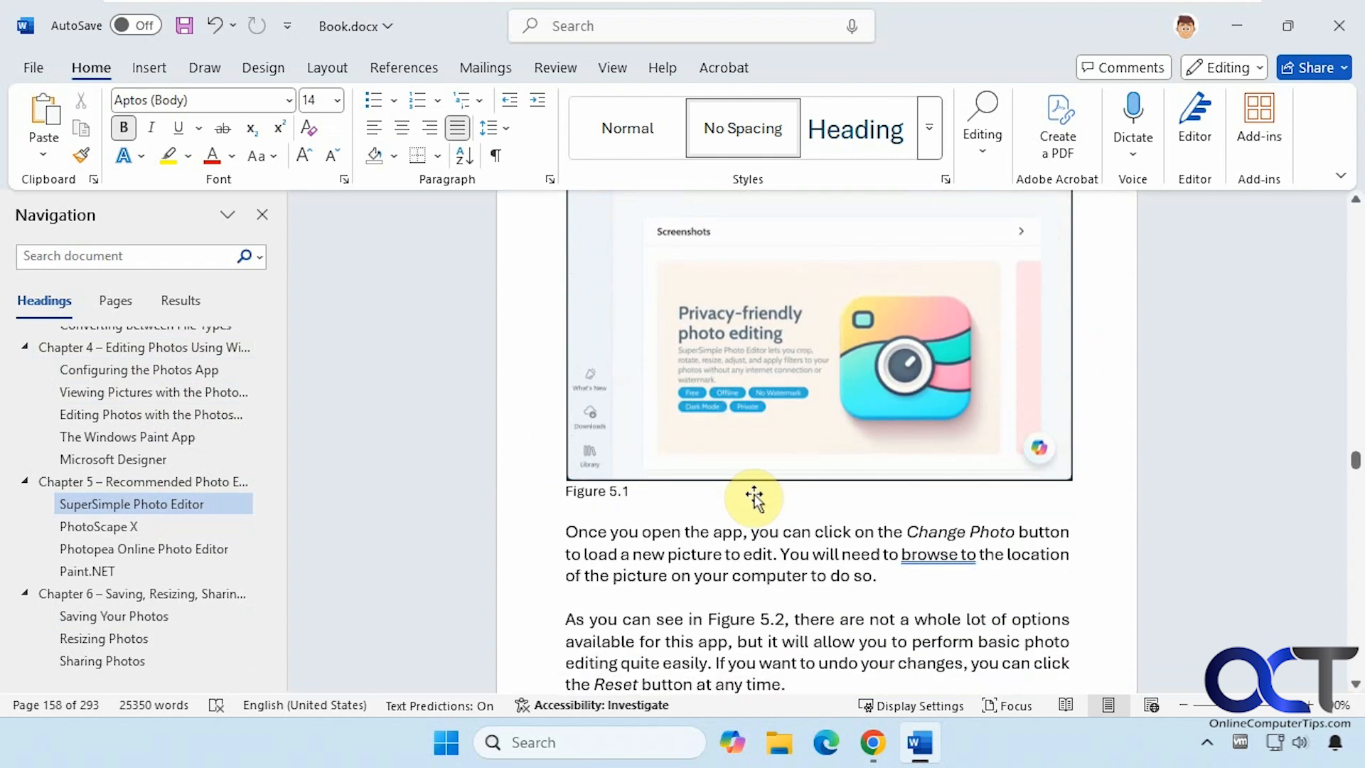
pyautogui.scroll(-1, 754, 498)
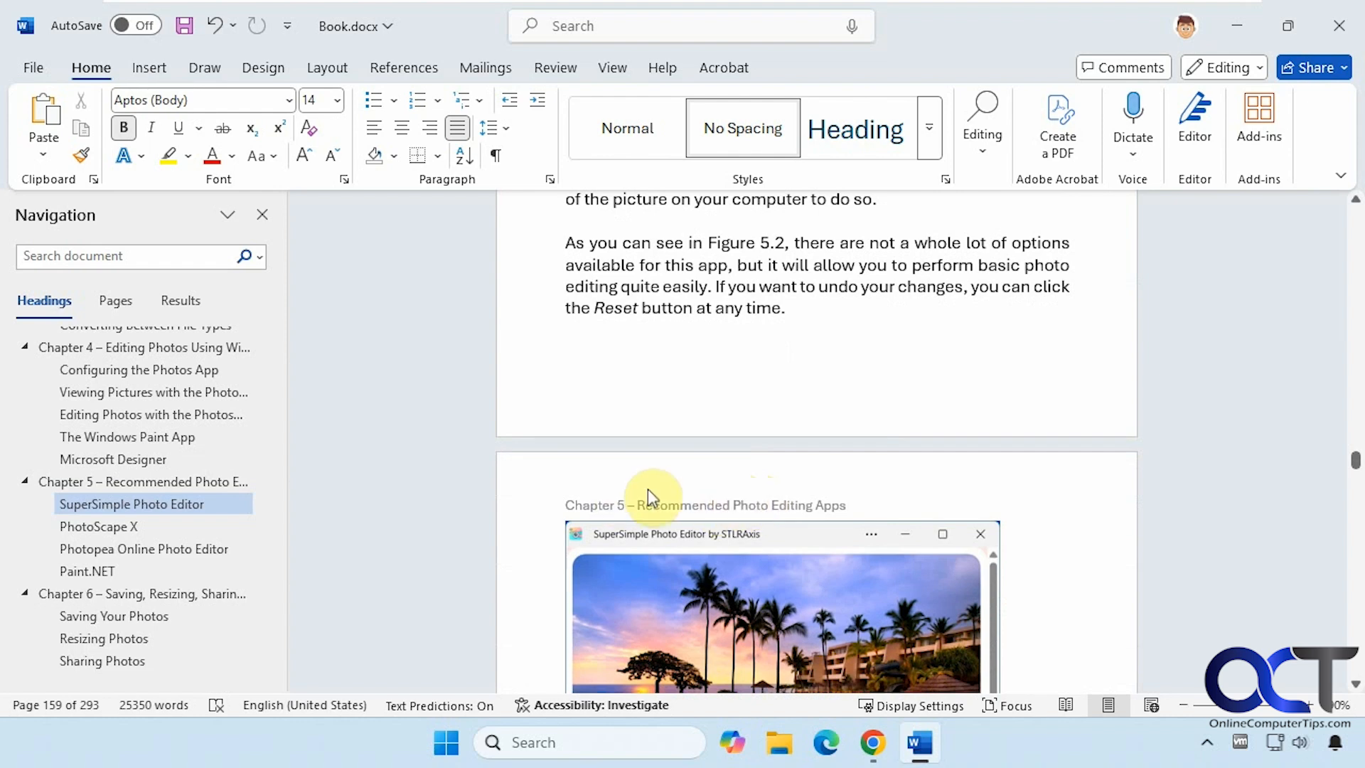
pyautogui.scroll(-7, 711, 519)
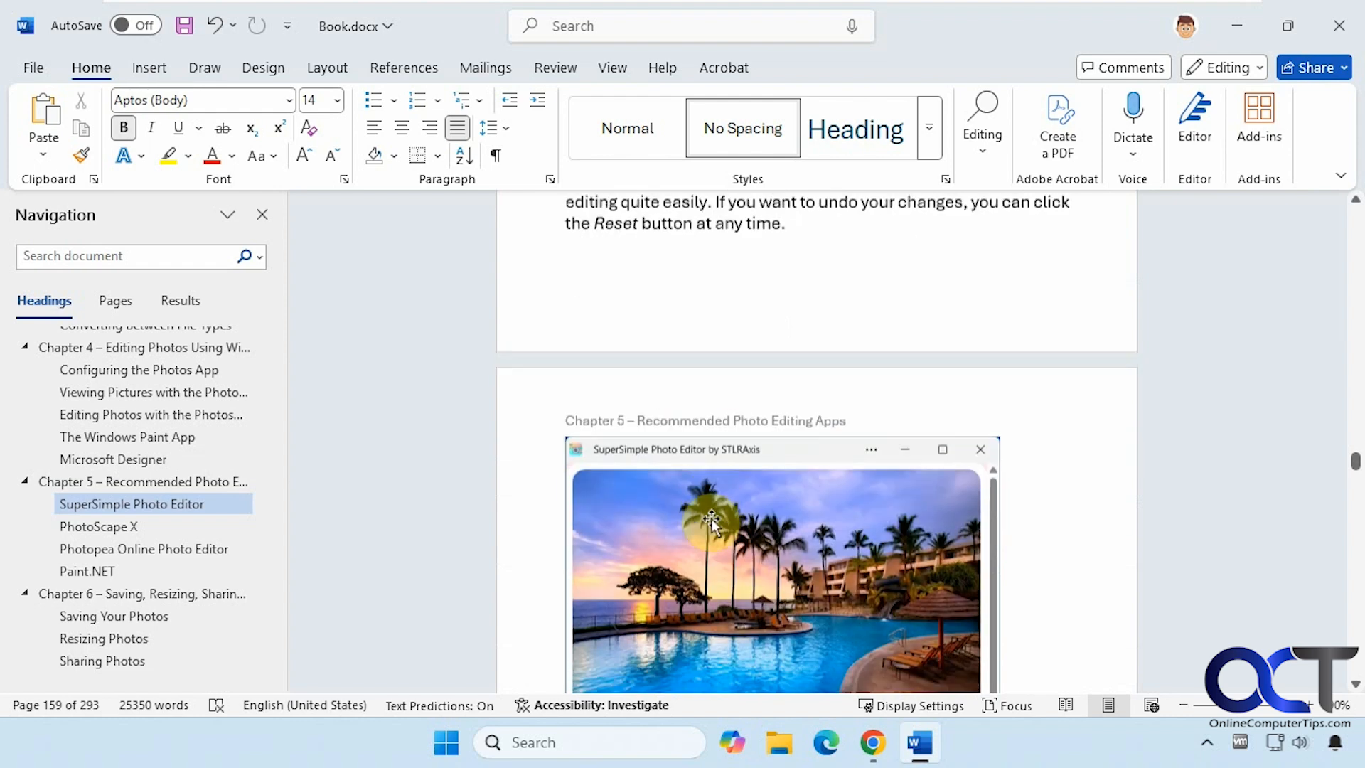
pyautogui.scroll(-4, 720, 522)
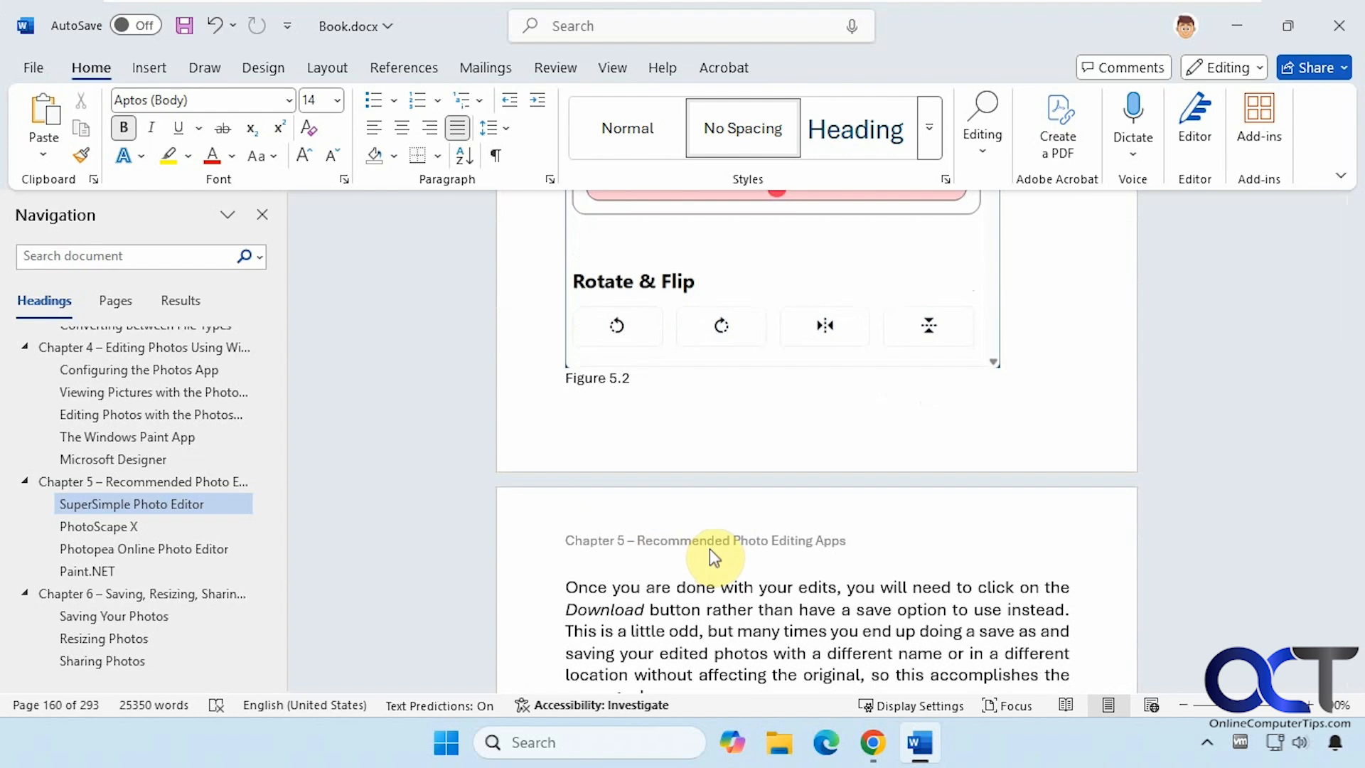
# Review the outline level in the Chapter 5 heading's paragraph settings and leave the settings without changing anything
pyautogui.click(185, 481)
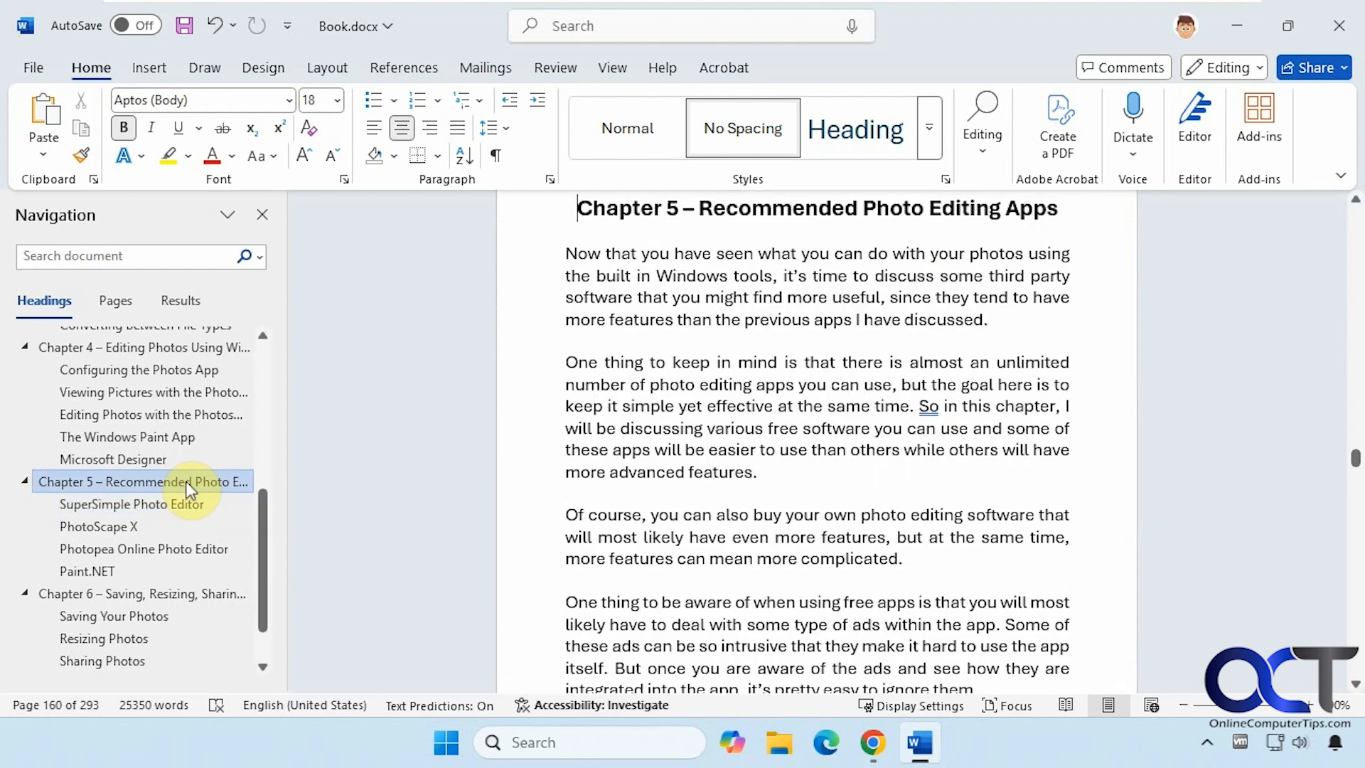
pyautogui.moveTo(1077, 212); pyautogui.dragTo(577, 207)
pyautogui.rightClick(922, 214)
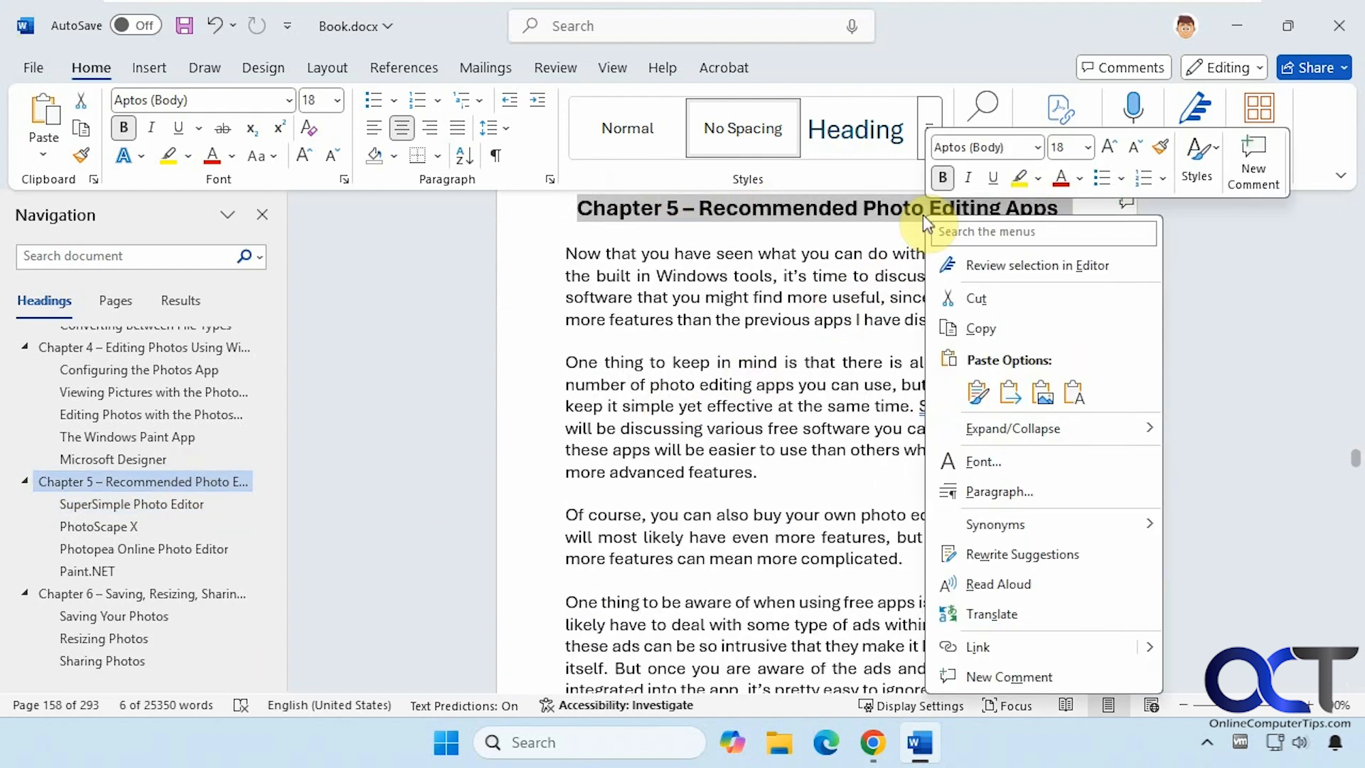
pyautogui.click(992, 485)
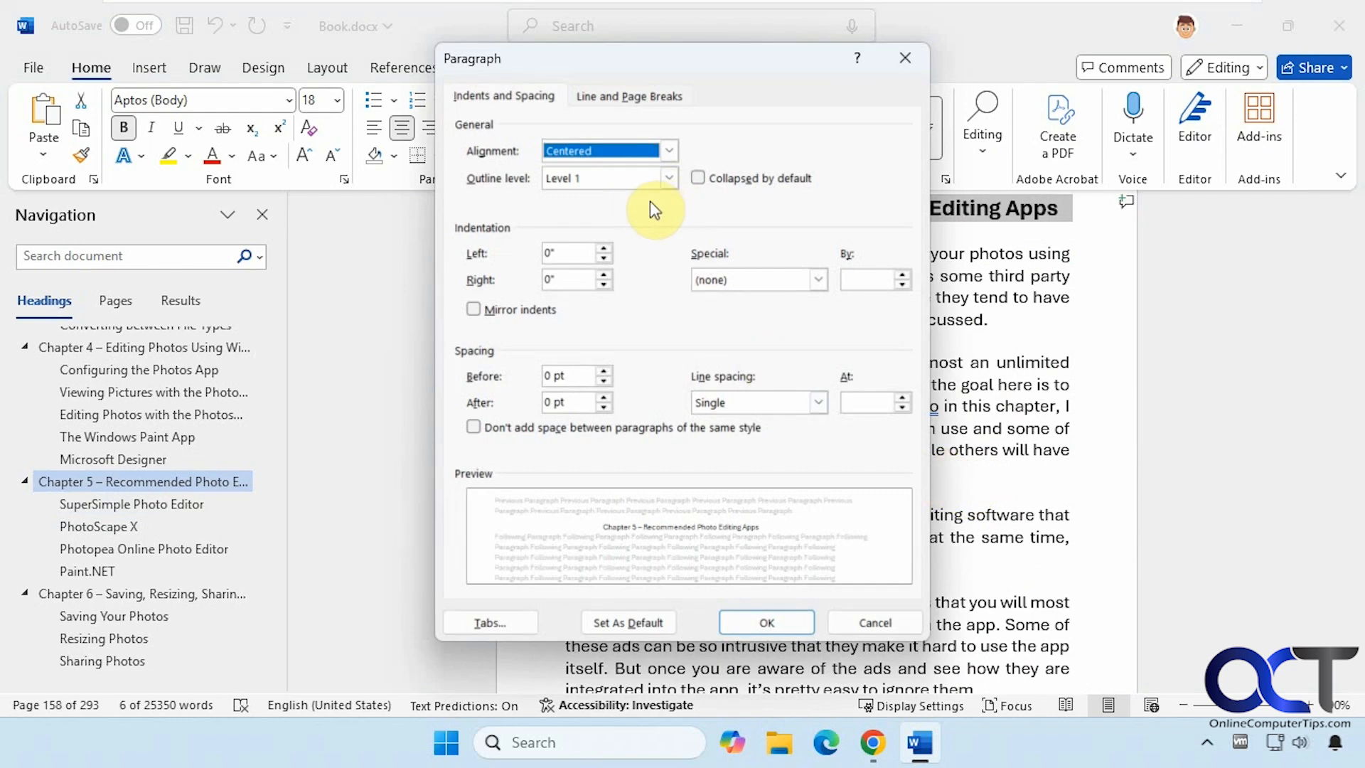
pyautogui.click(864, 620)
# Review the available break types at the start of the Chapter 5 heading and open that section's header for editing
pyautogui.scroll(1, 719, 408)
pyautogui.click(578, 258)
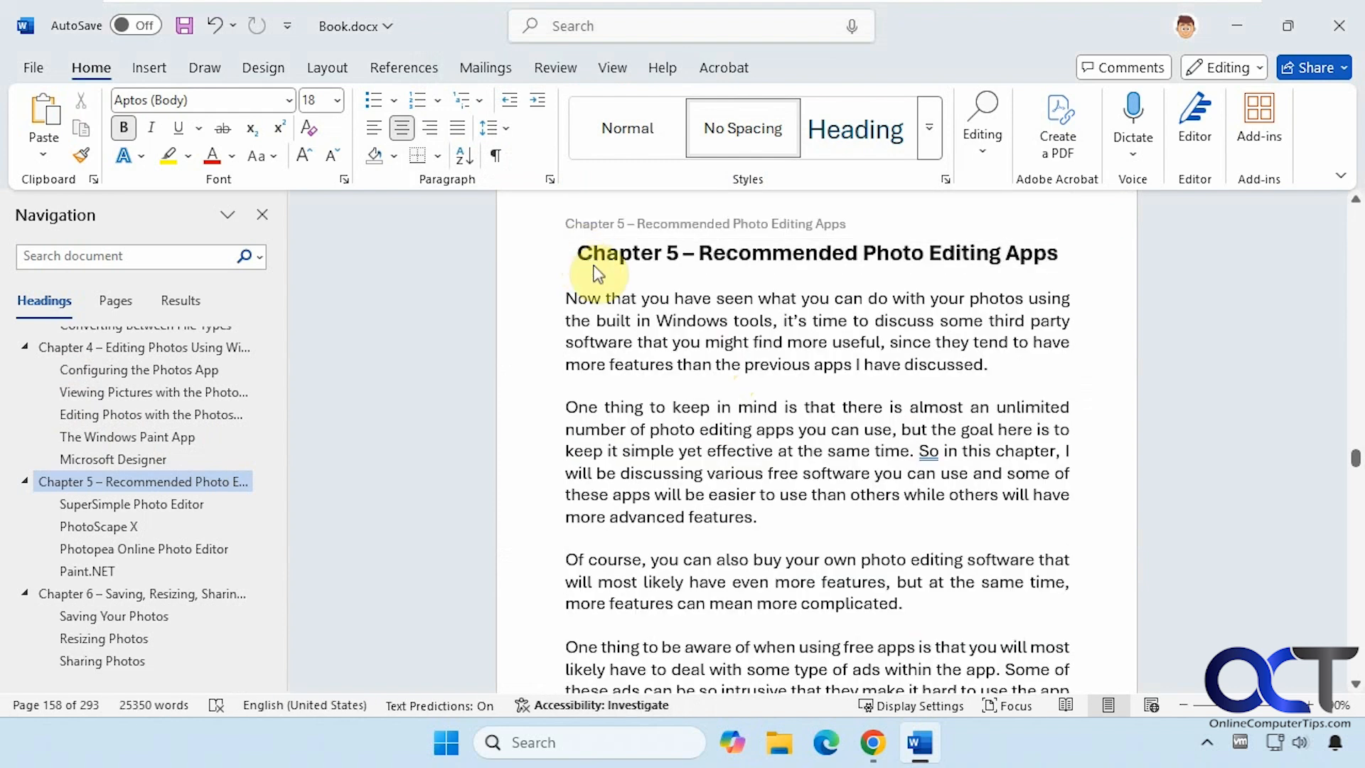
pyautogui.click(328, 71)
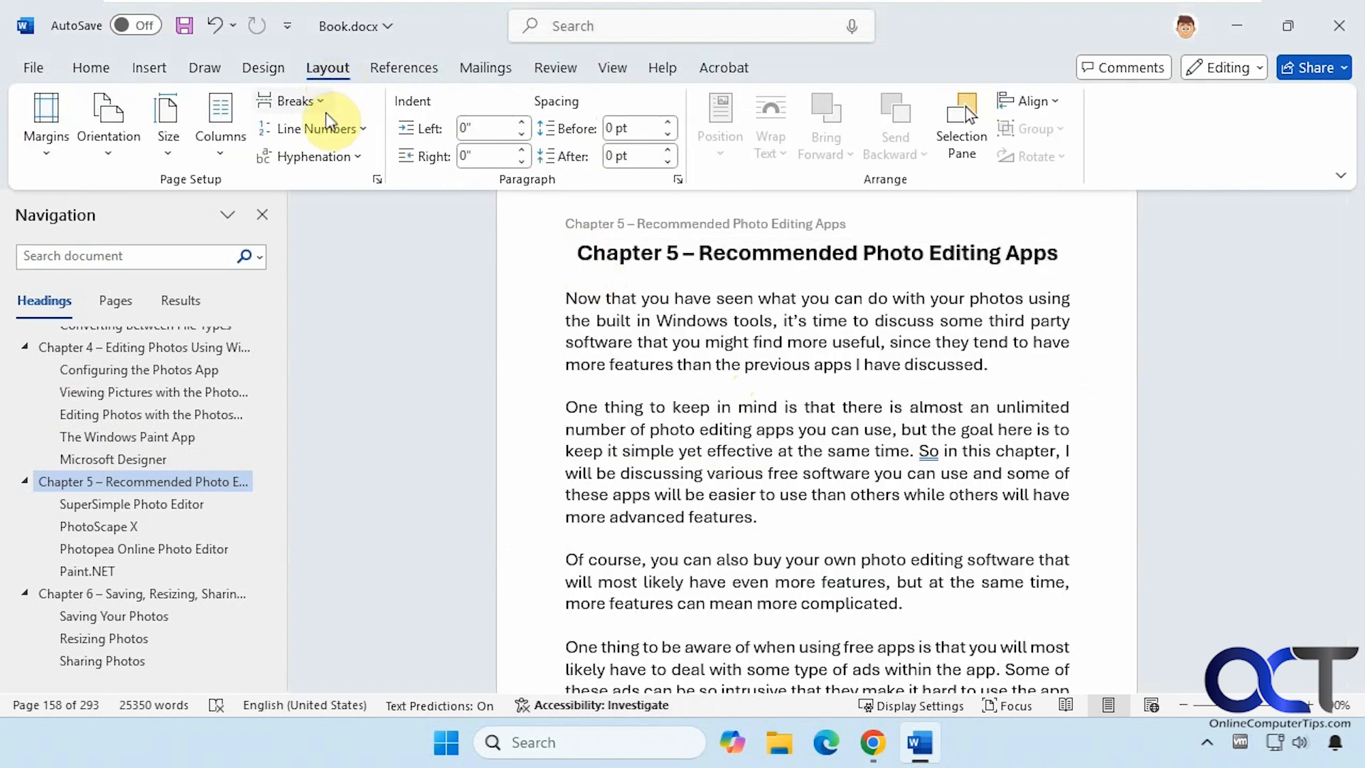
pyautogui.click(291, 102)
pyautogui.click(881, 376)
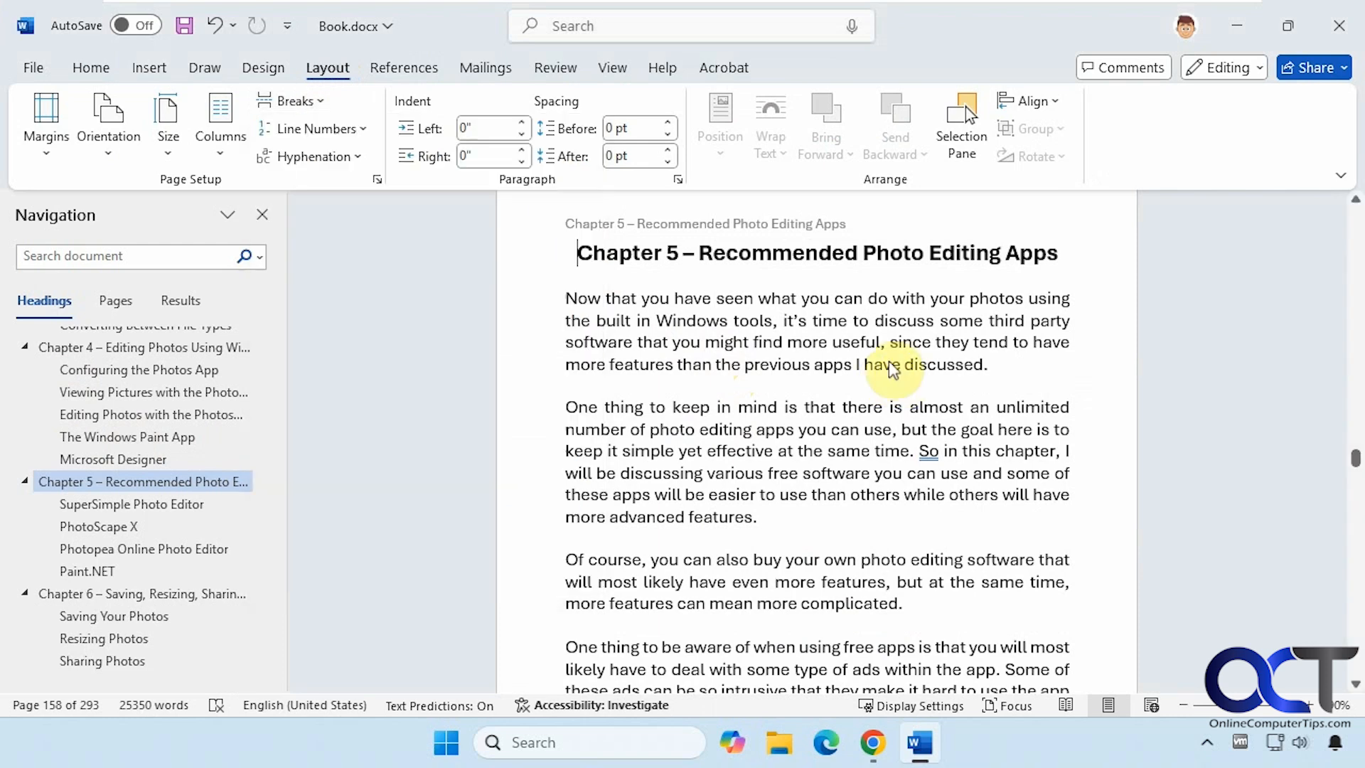
pyautogui.doubleClick(773, 222)
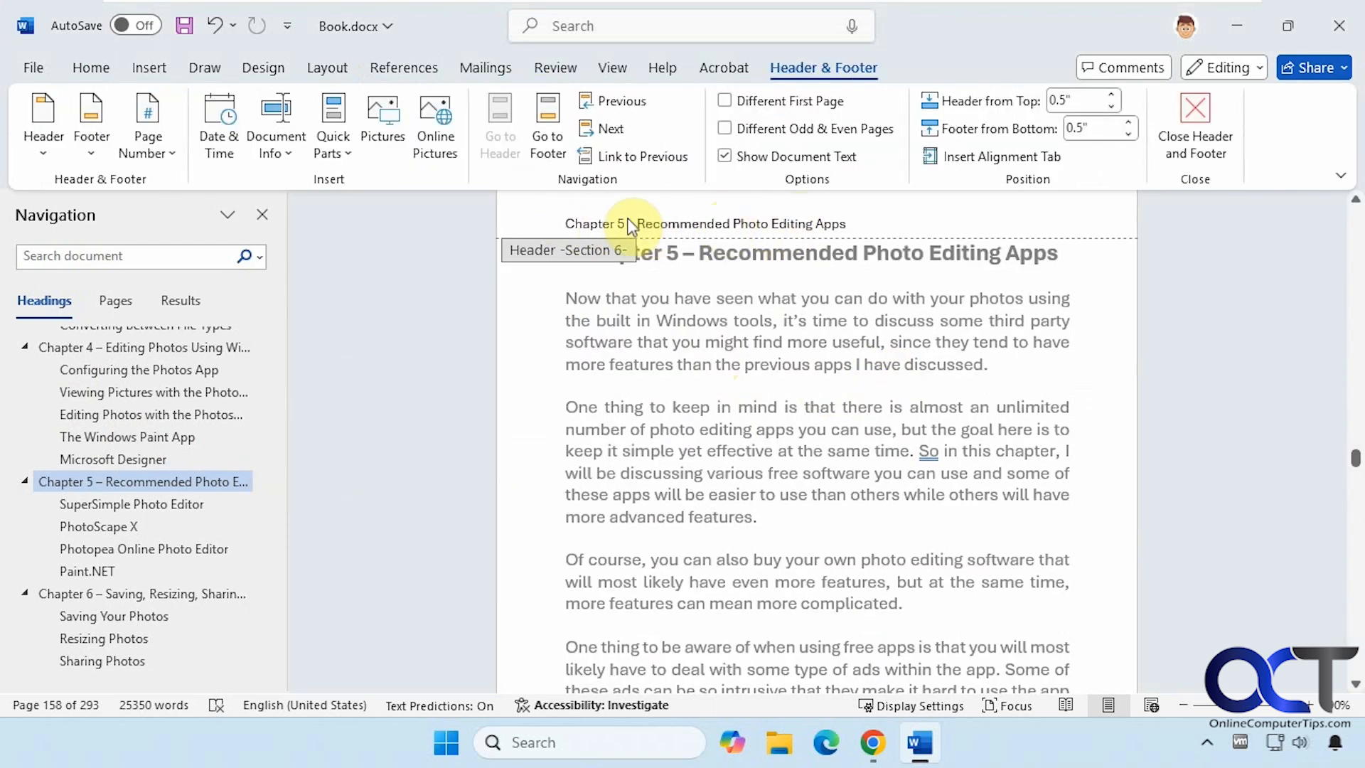